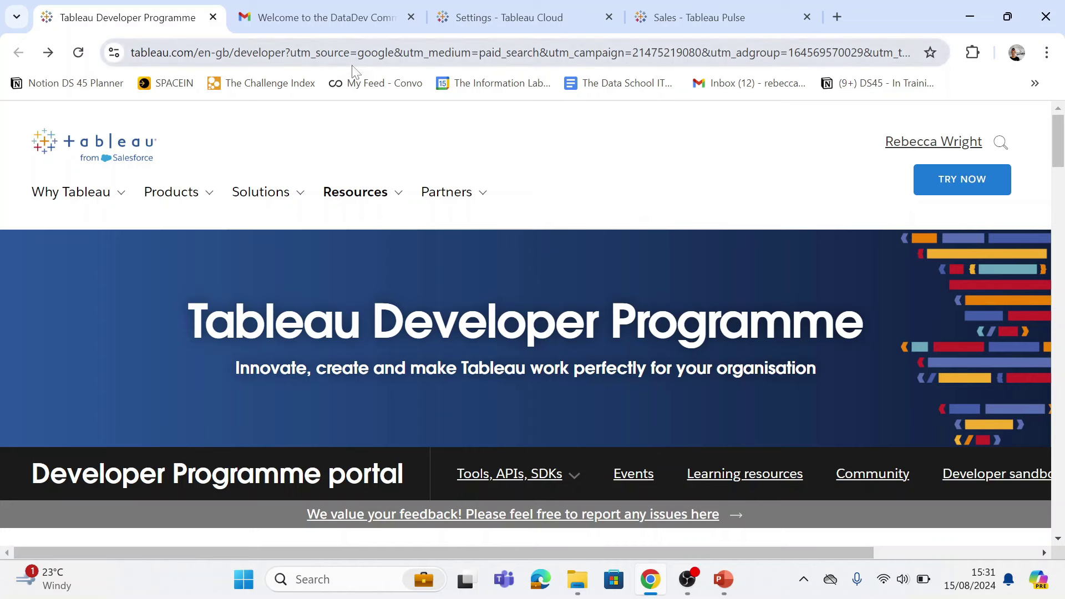
Step: Review the DataDev welcome email's sections on requesting a Developer Sandbox and joining the Slack workspace
left_click(301, 15)
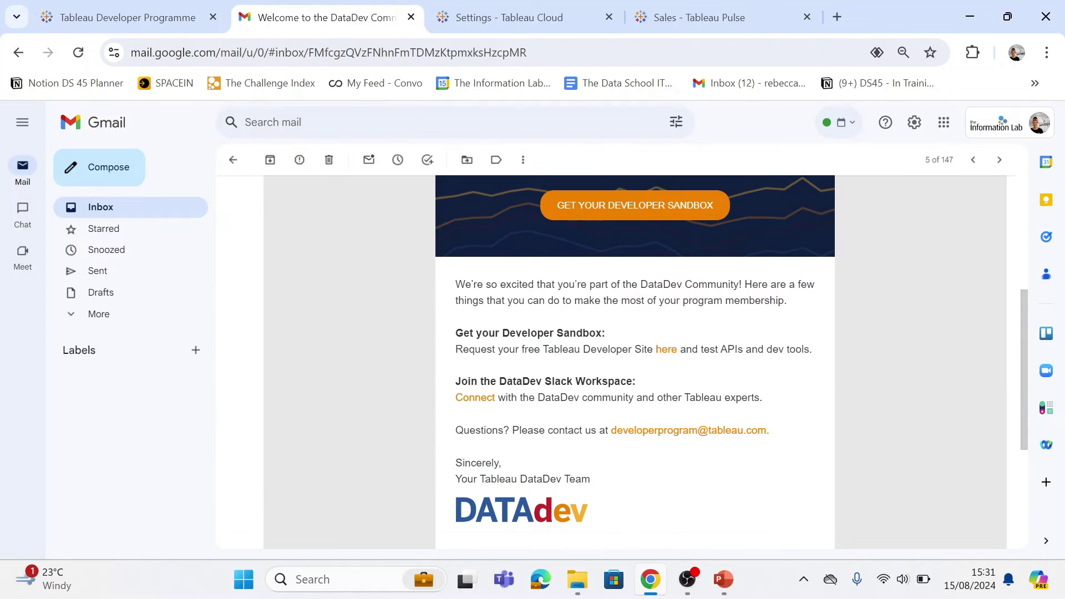
scroll(566, 256, "up", 3)
scroll(566, 255, "down", 1)
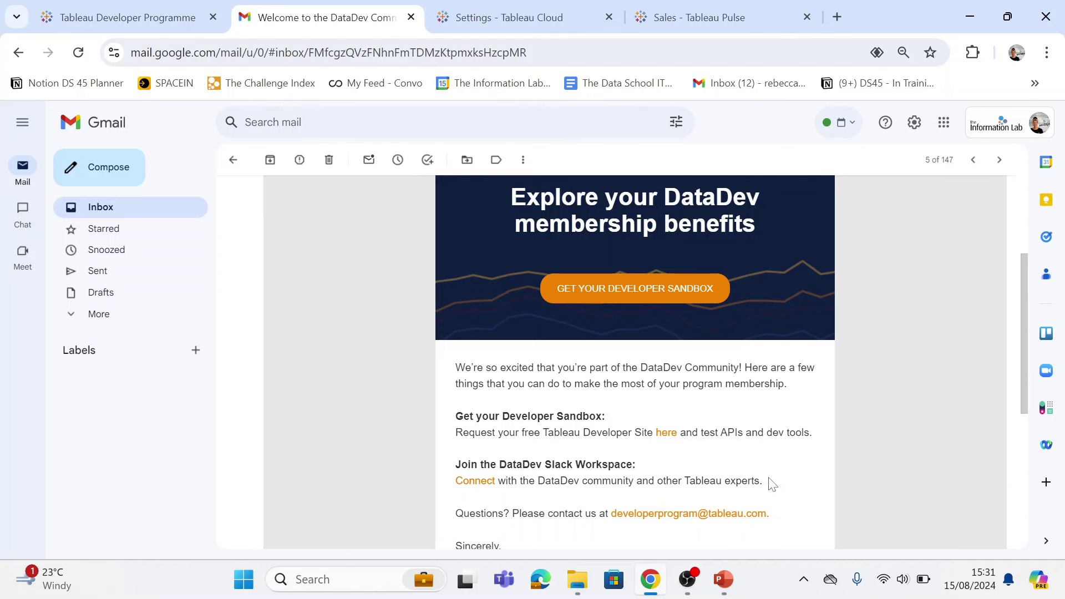
Step: Switch to the Tableau Cloud site and look through its home page down to the Accelerators
key("ctrl+Tab")
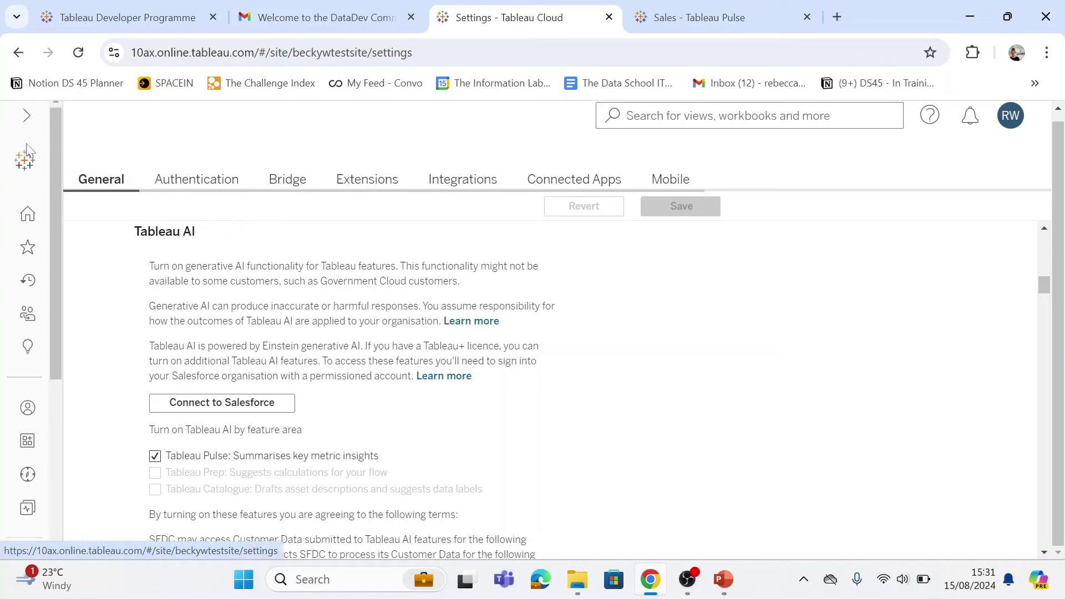
left_click(28, 167)
scroll(352, 311, "down", 9)
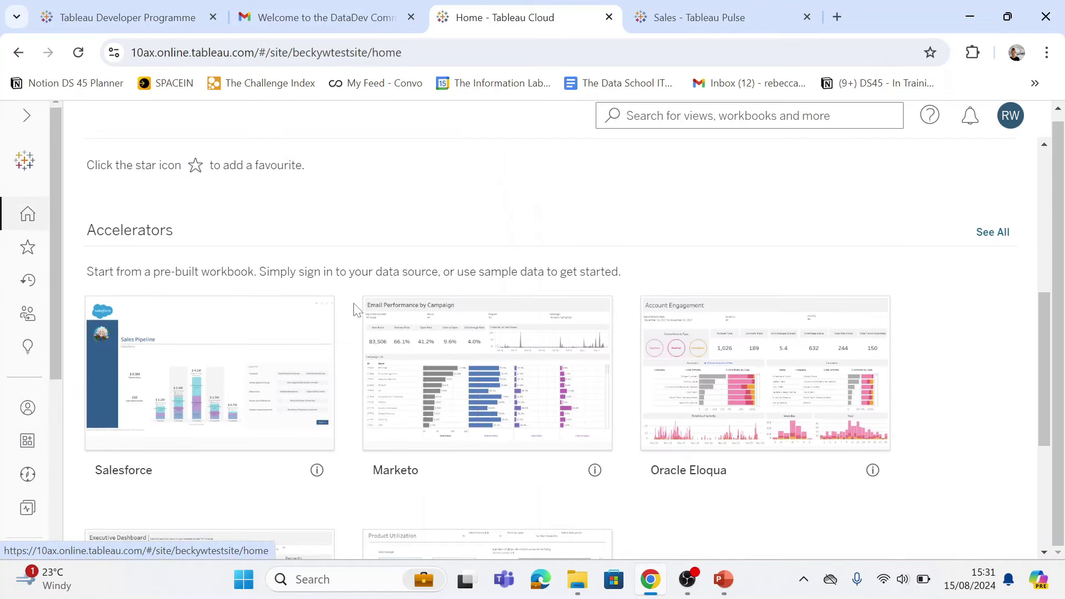
scroll(357, 306, "down", 3)
scroll(358, 307, "up", 12)
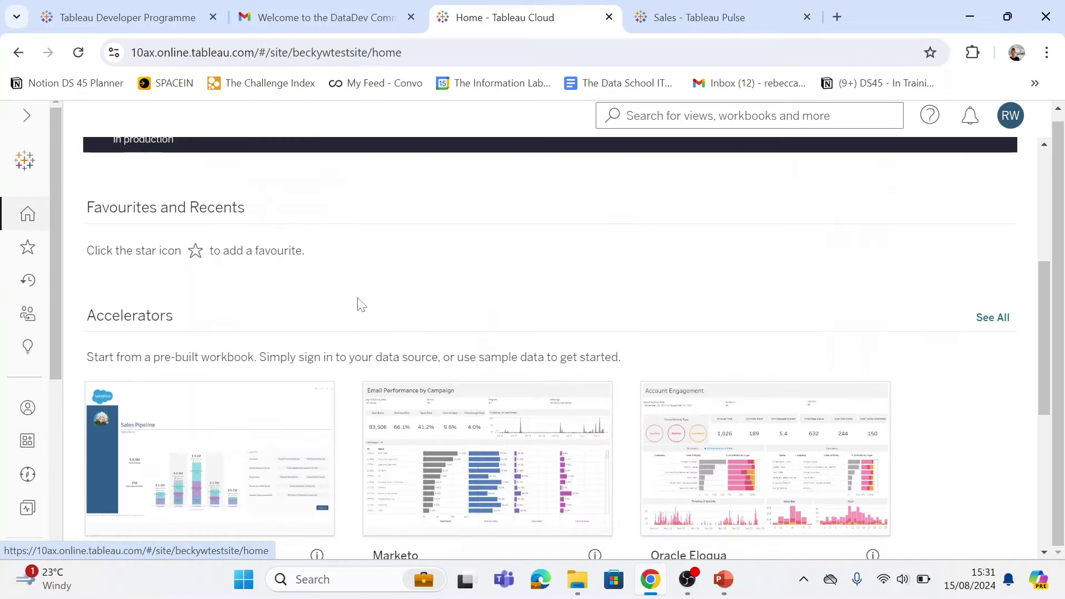
Step: Open the site settings and examine the Tableau Pulse Deployment and Tableau AI options
left_click_drag(58, 321, 58, 508)
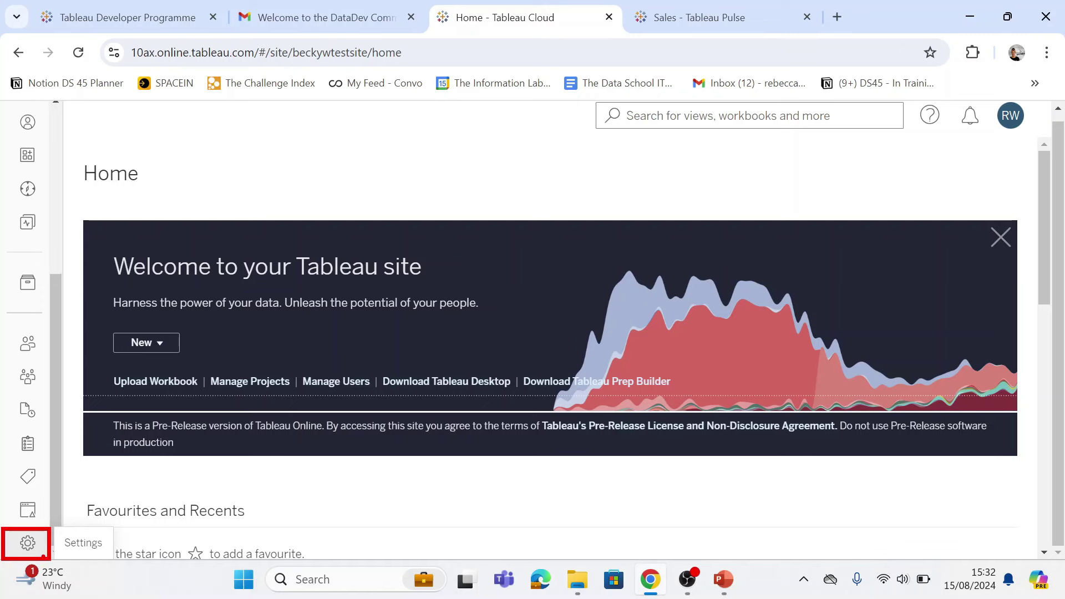
left_click(28, 543)
scroll(177, 425, "down", 2)
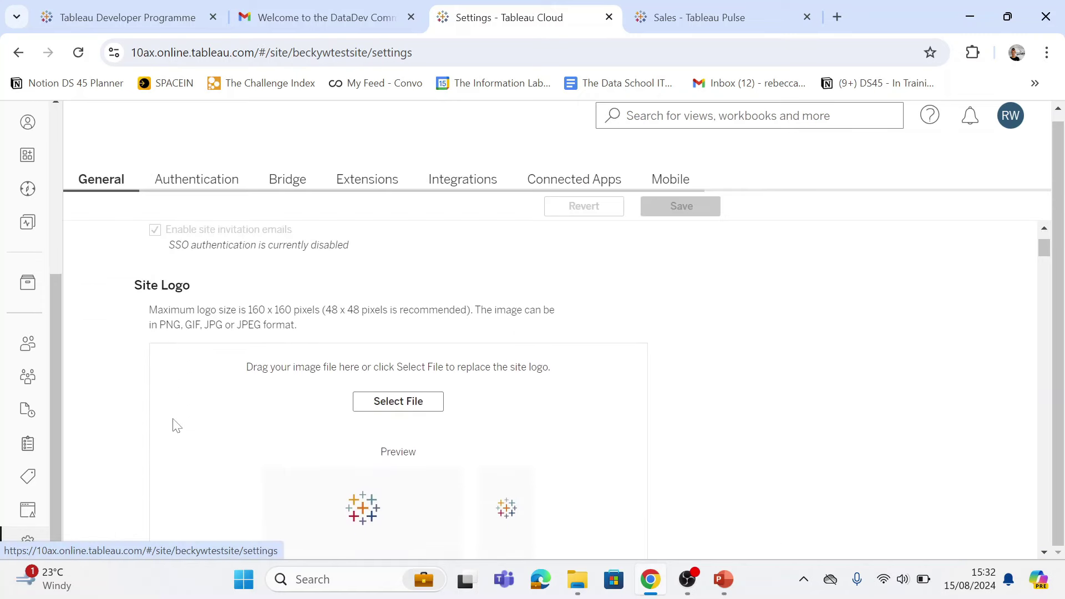
scroll(177, 425, "down", 8)
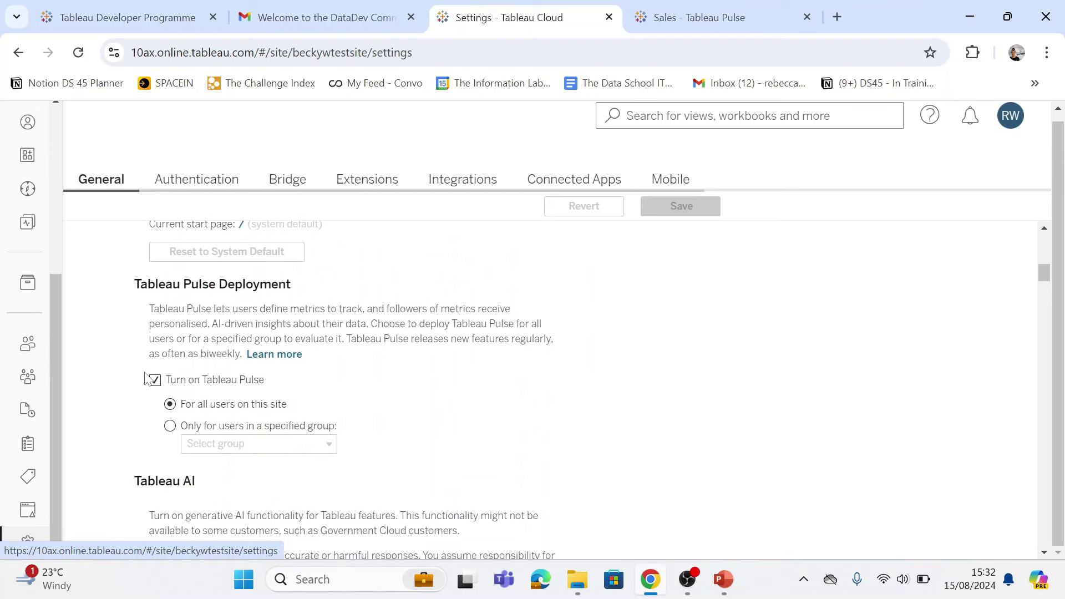
mouse_move(116, 261)
left_mouse_down()
mouse_move(455, 457)
mouse_move(604, 471)
left_mouse_up()
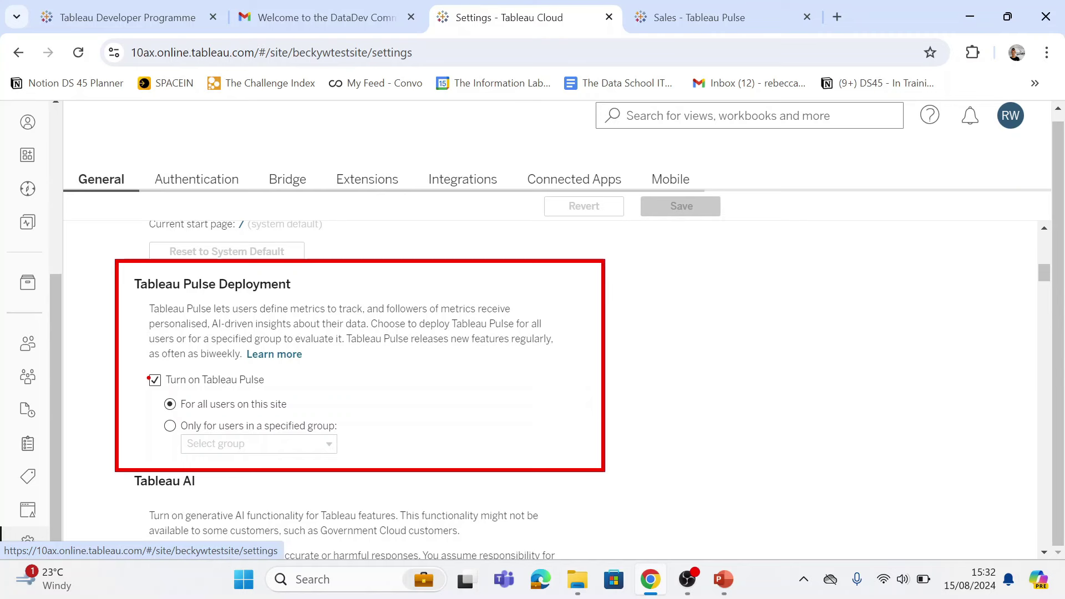
scroll(151, 379, "down", 6)
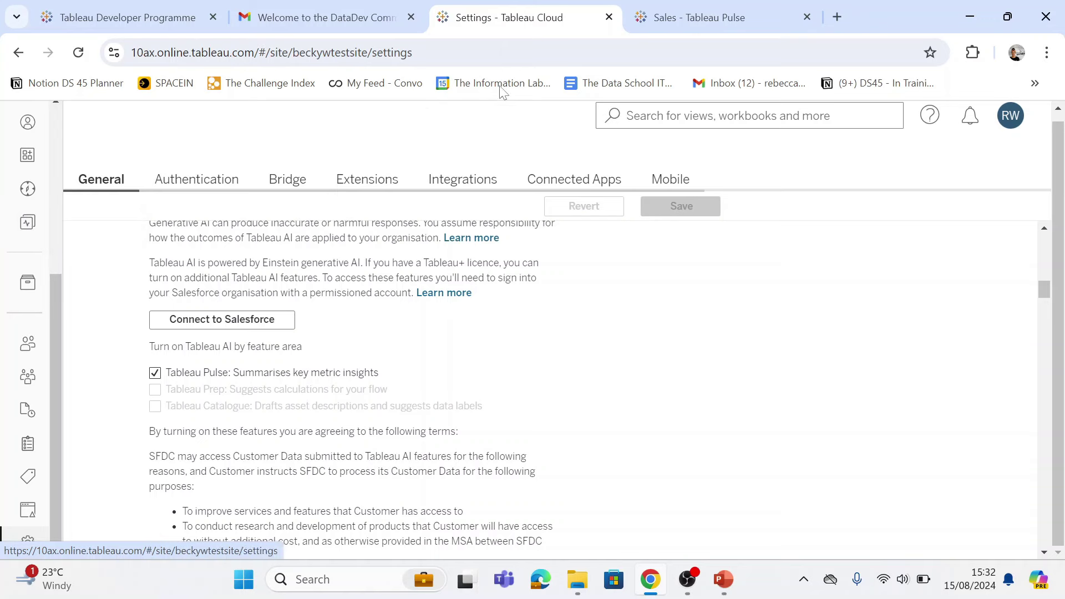
Step: Switch to Tableau Pulse and go back from the Sales metric to the list of metric definitions
left_click(648, 3)
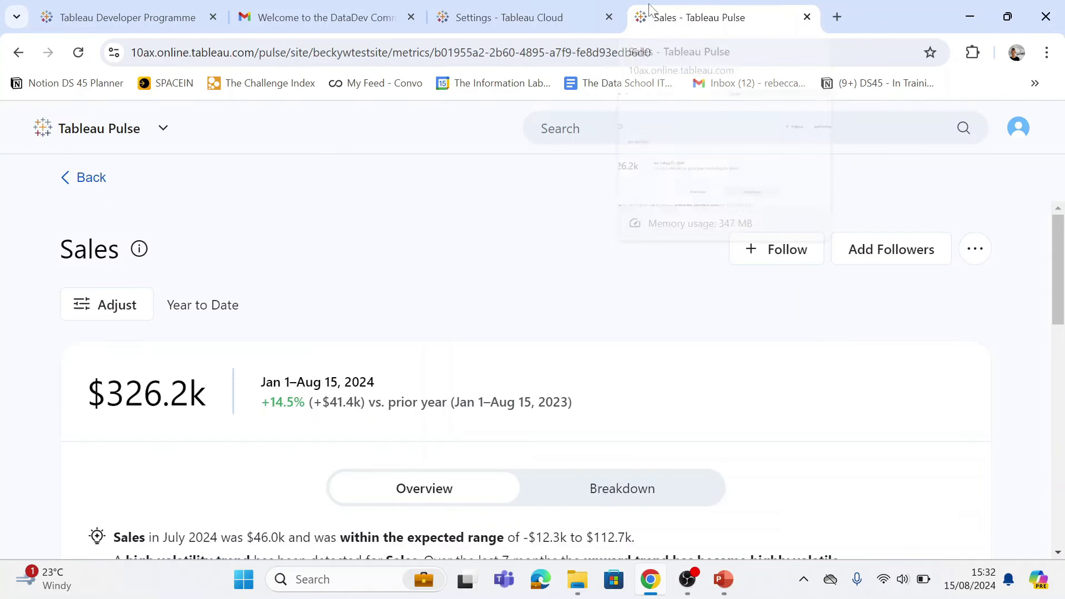
left_click(96, 177)
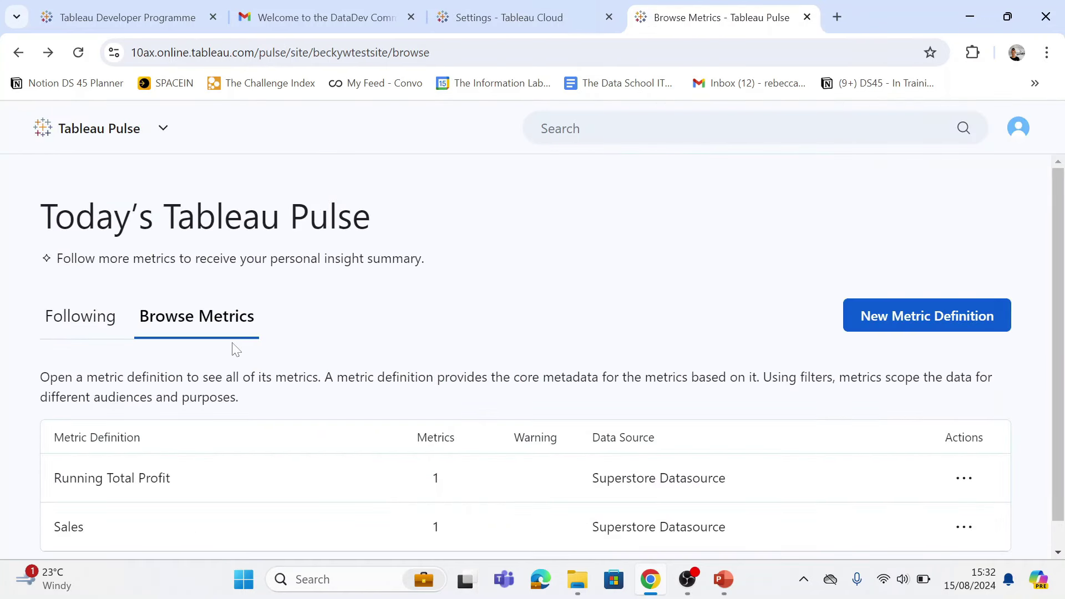
scroll(277, 388, "down", 1)
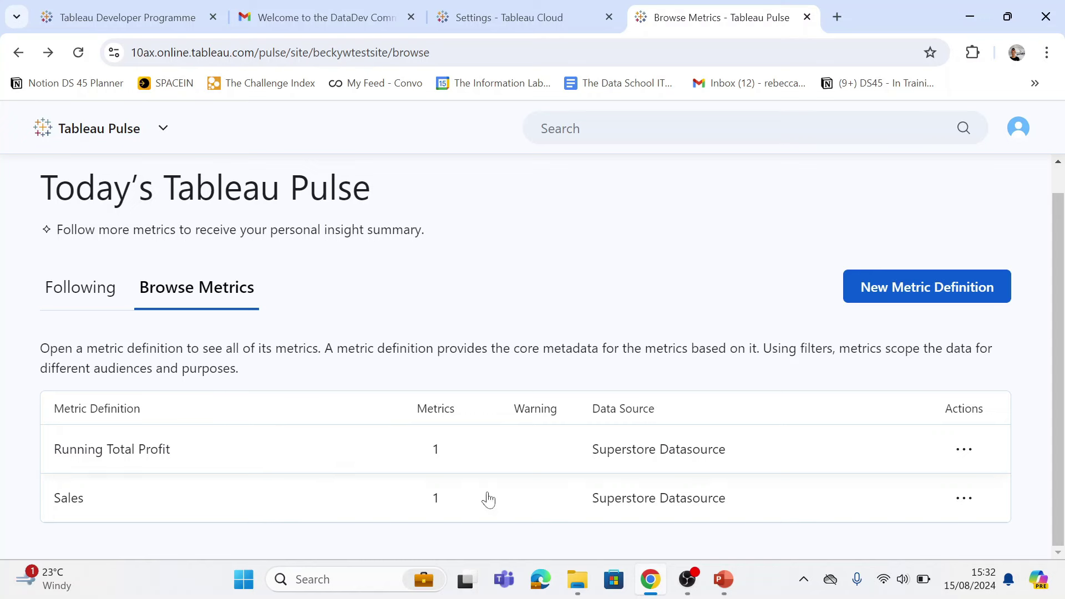
Step: Start a new metric definition connected to the Superstore Datasource
left_click(906, 298)
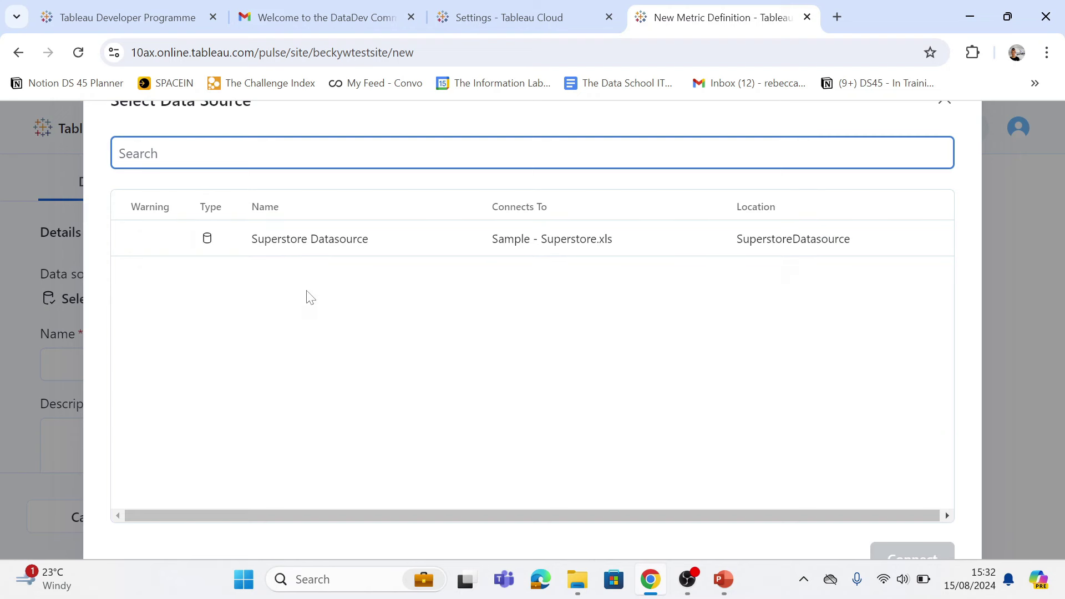
left_click(291, 248)
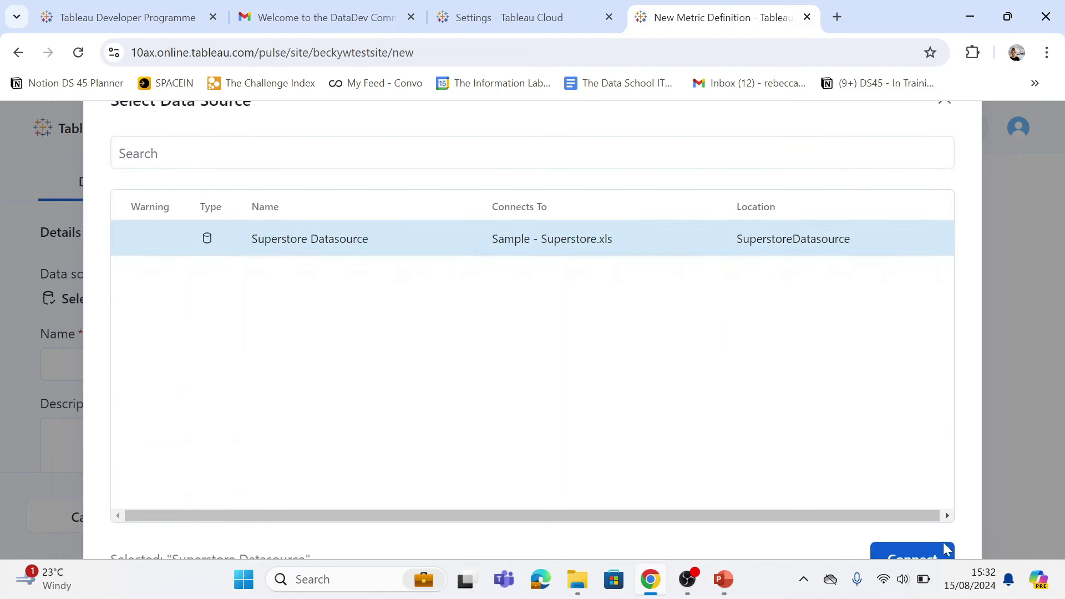
left_click(916, 554)
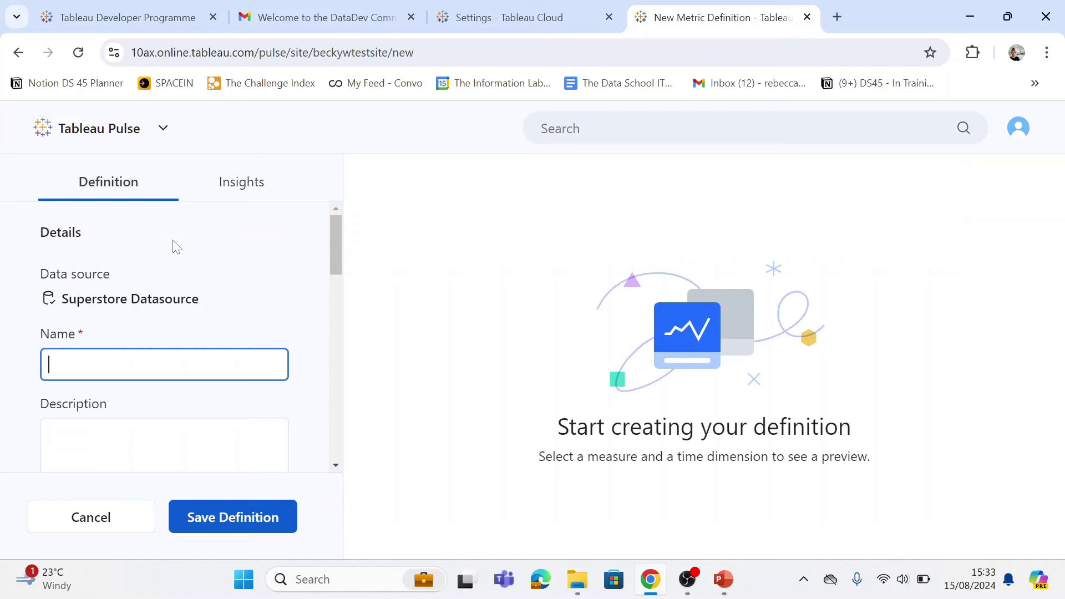
Step: Name the metric definition "Sales" and describe it as "Running Total Sales"
scroll(163, 270, "down", 2)
scroll(163, 270, "up", 2)
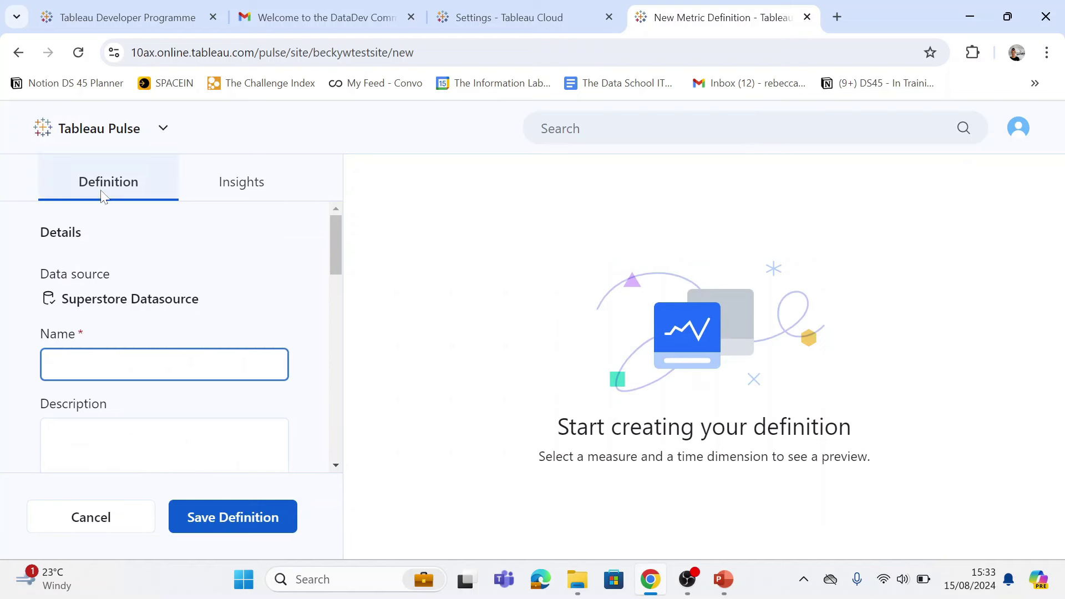
scroll(111, 311, "down", 2)
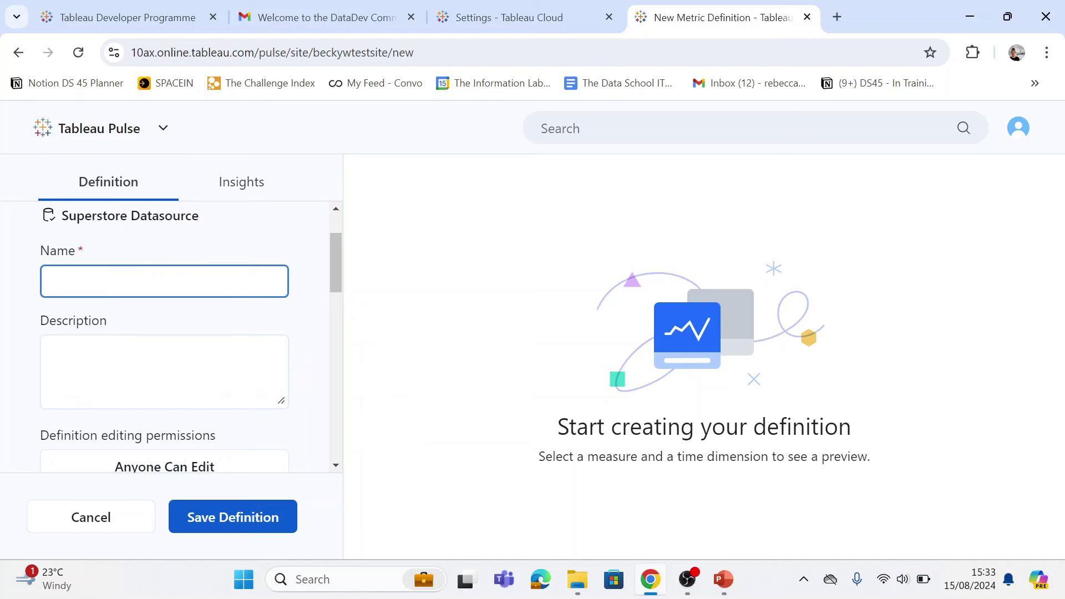
type("Sales")
key("Tab")
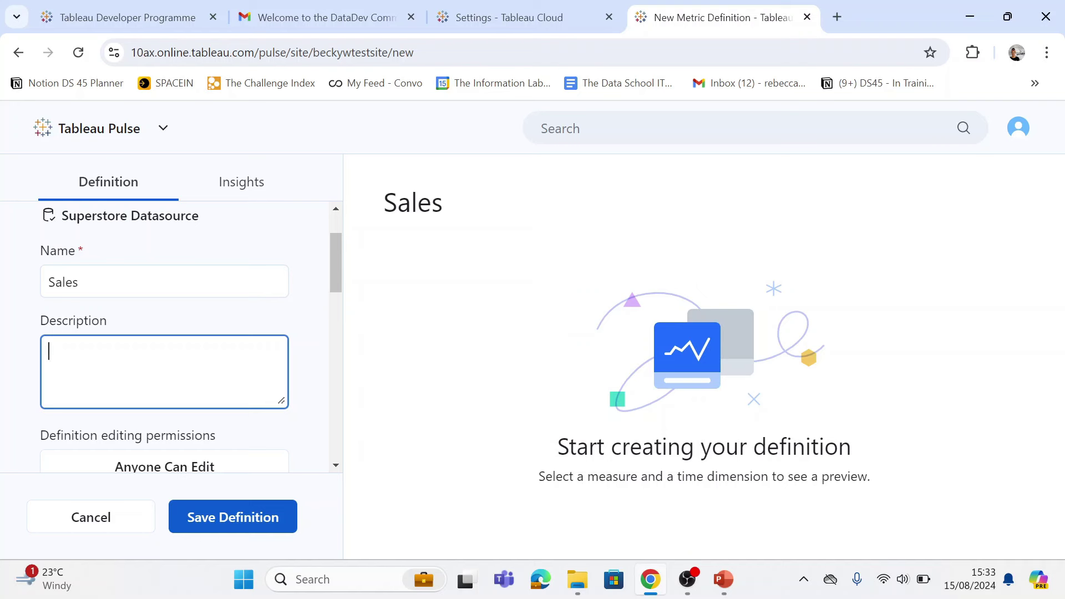
type("Running Total Sales")
Step: Turn on restricted editing for the metric definition and close the editor permissions
scroll(121, 395, "down", 2)
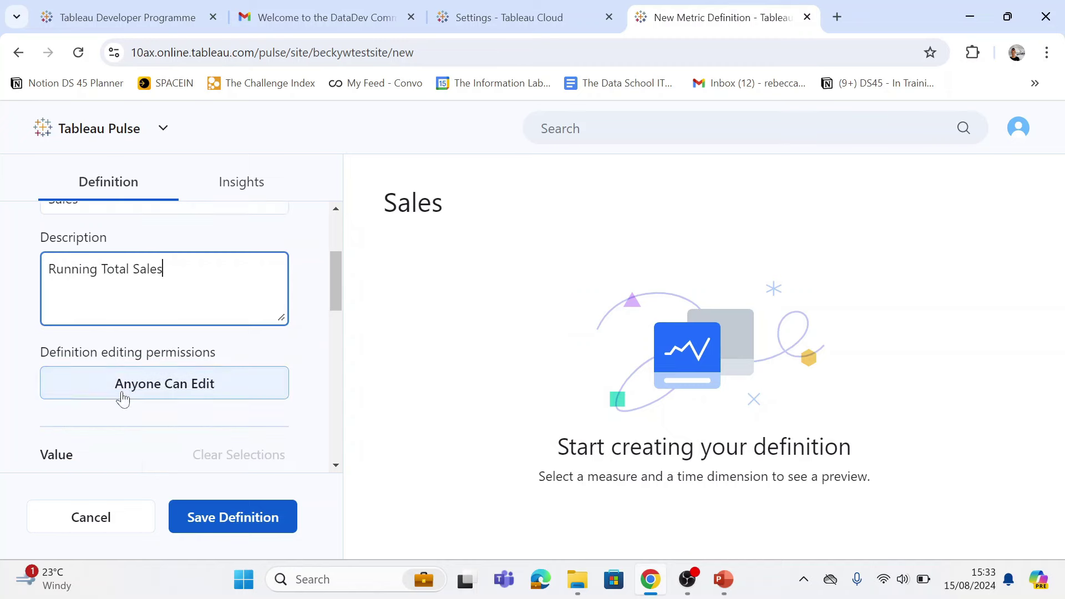
left_click(124, 387)
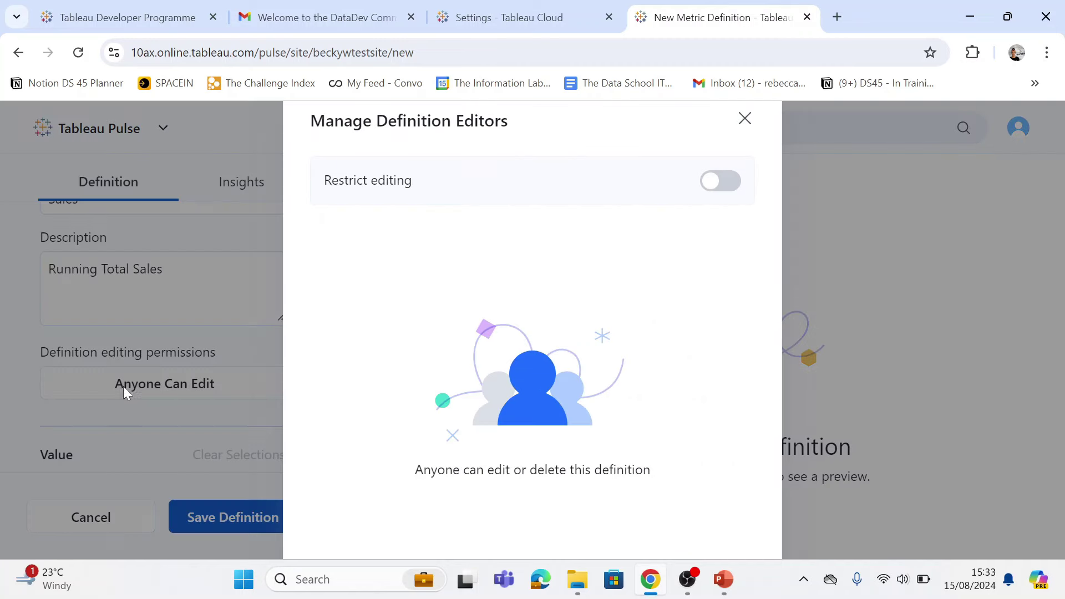
left_click(721, 181)
left_click(745, 119)
Step: Find the Sales field and set it as the metric's measure
scroll(296, 392, "down", 3)
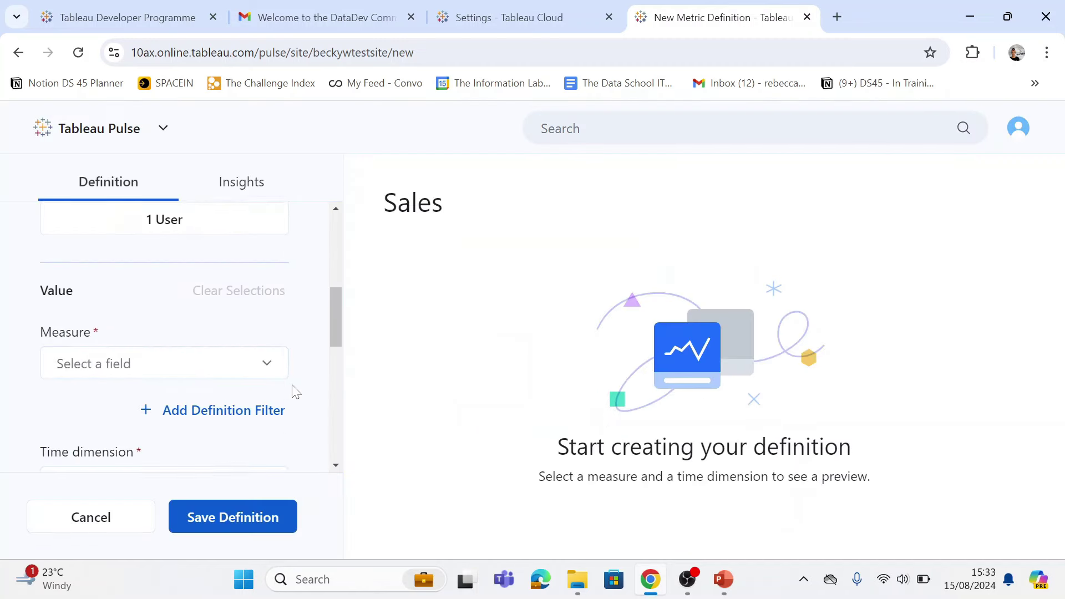
left_click(264, 363)
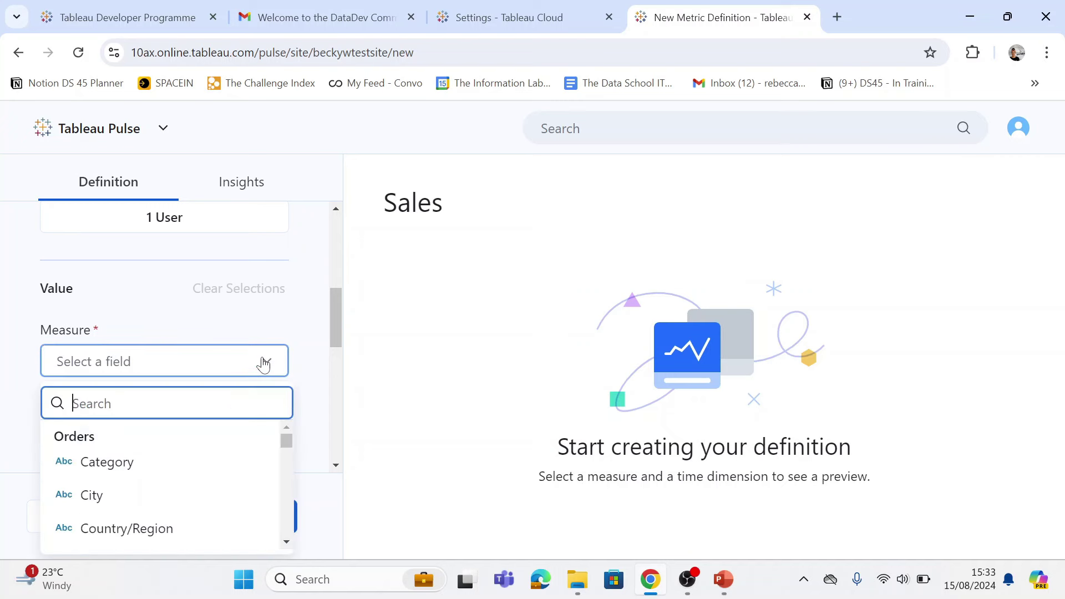
type("sales")
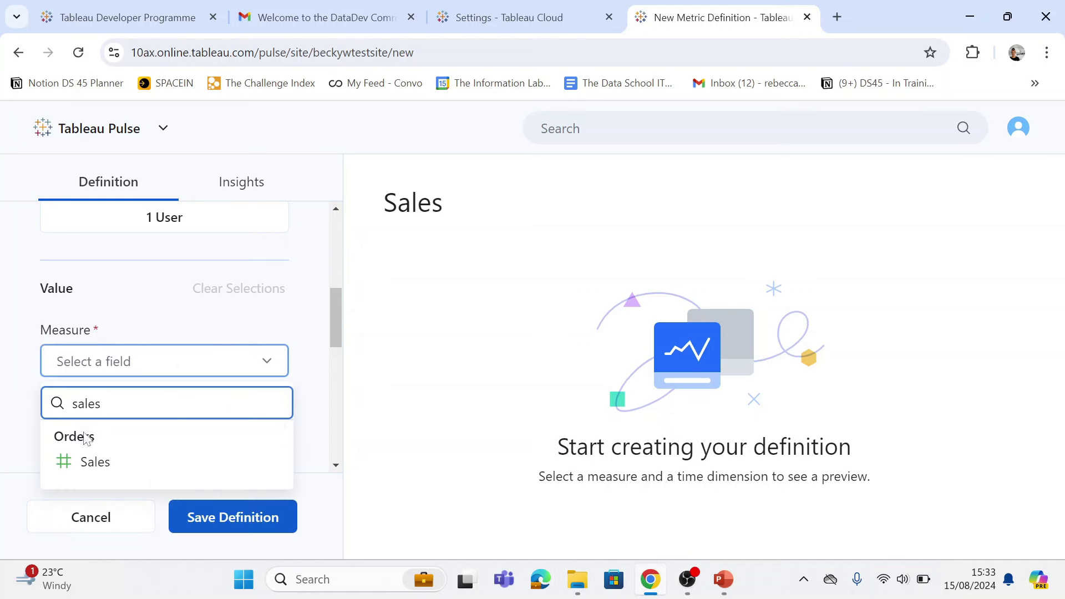
left_click(67, 464)
Step: Keep Sum as the measure's aggregation and show the sparkline values to date as Running total
scroll(78, 444, "down", 3)
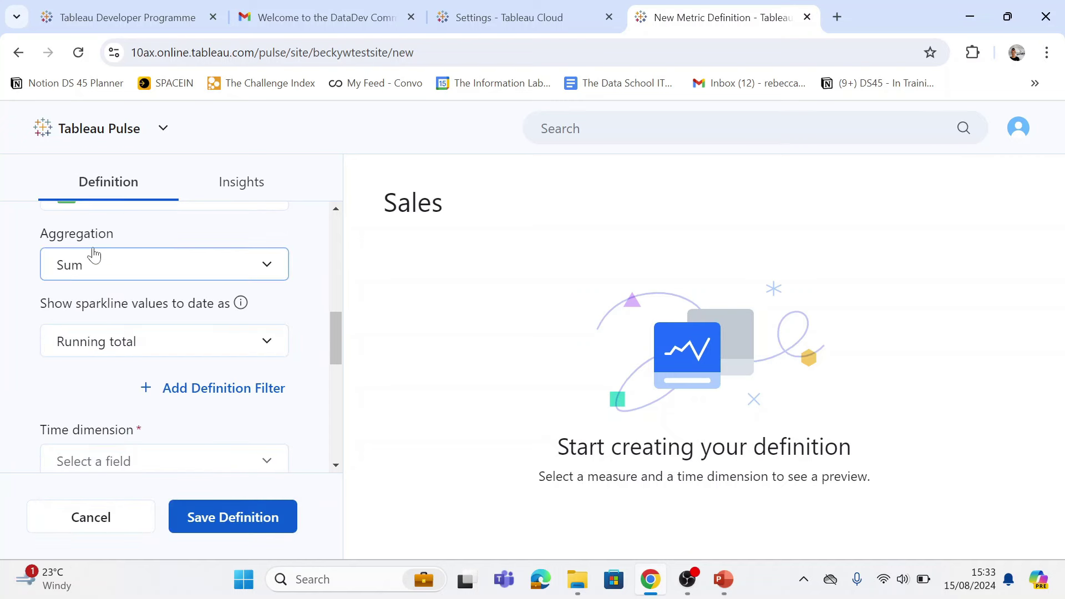
left_click(97, 265)
left_click(205, 350)
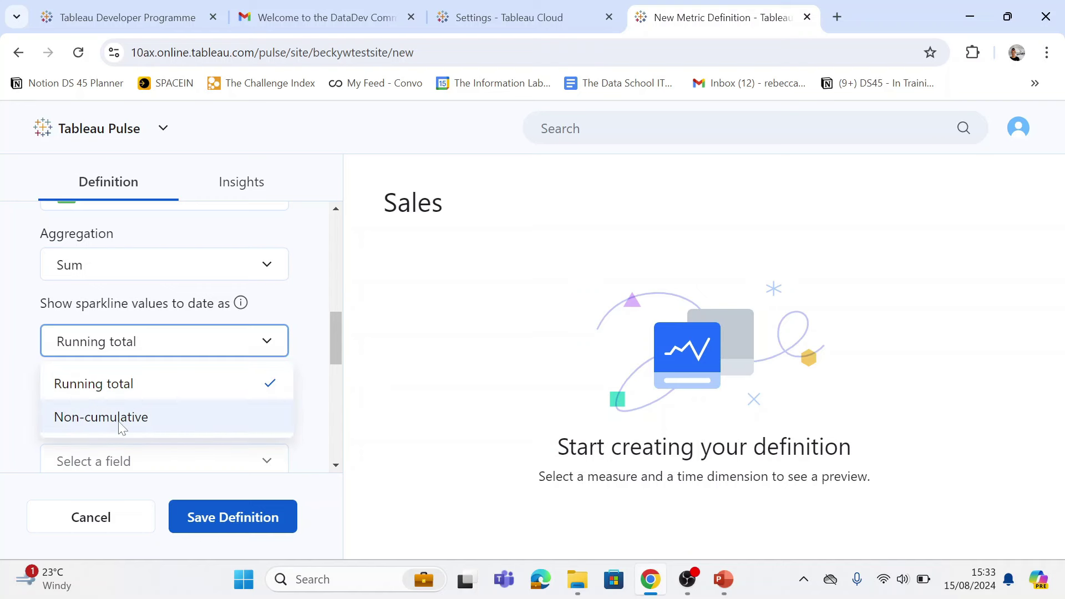
left_click(125, 383)
scroll(321, 350, "down", 1)
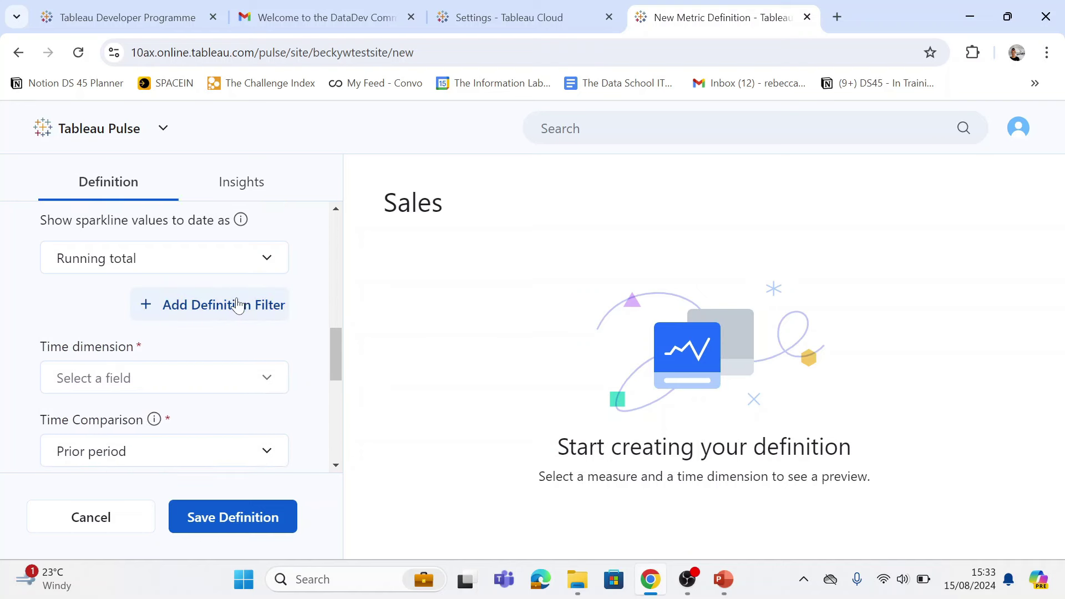
left_click(164, 307)
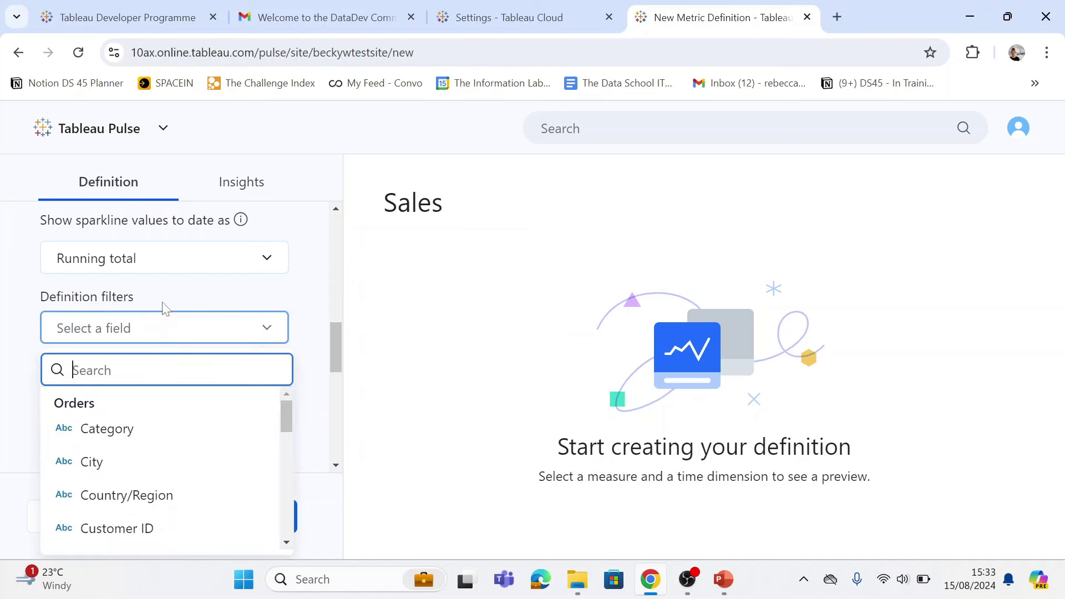
scroll(111, 444, "down", 3)
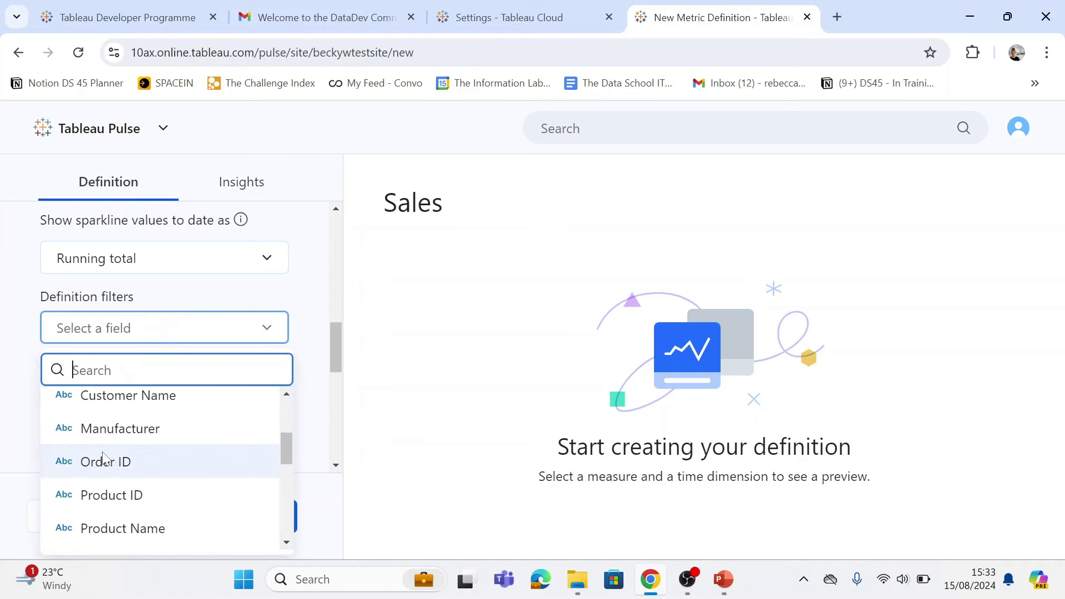
scroll(107, 475, "down", 3)
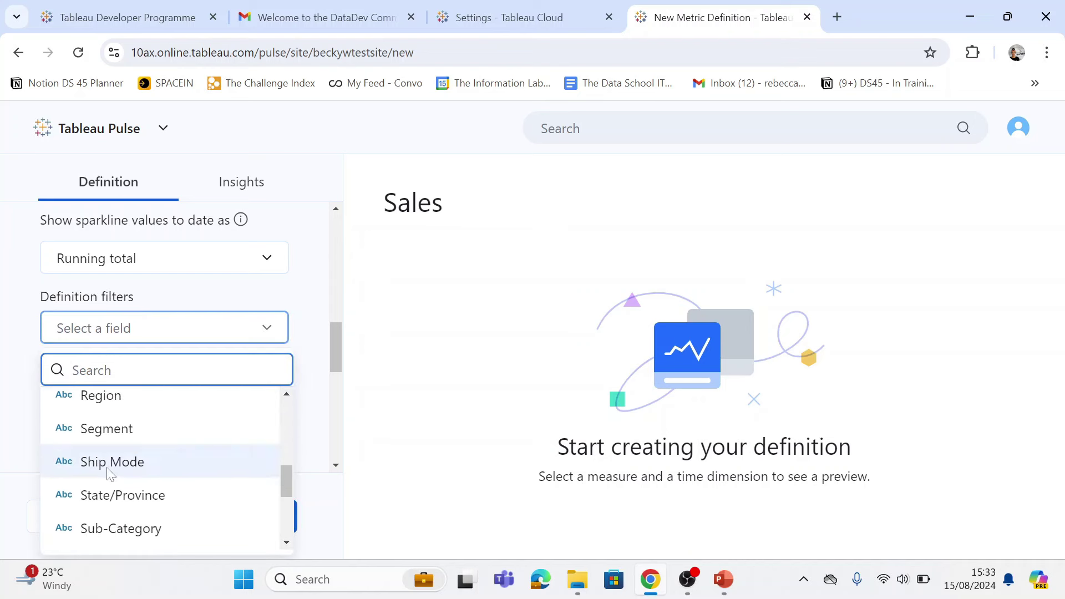
left_click(315, 339)
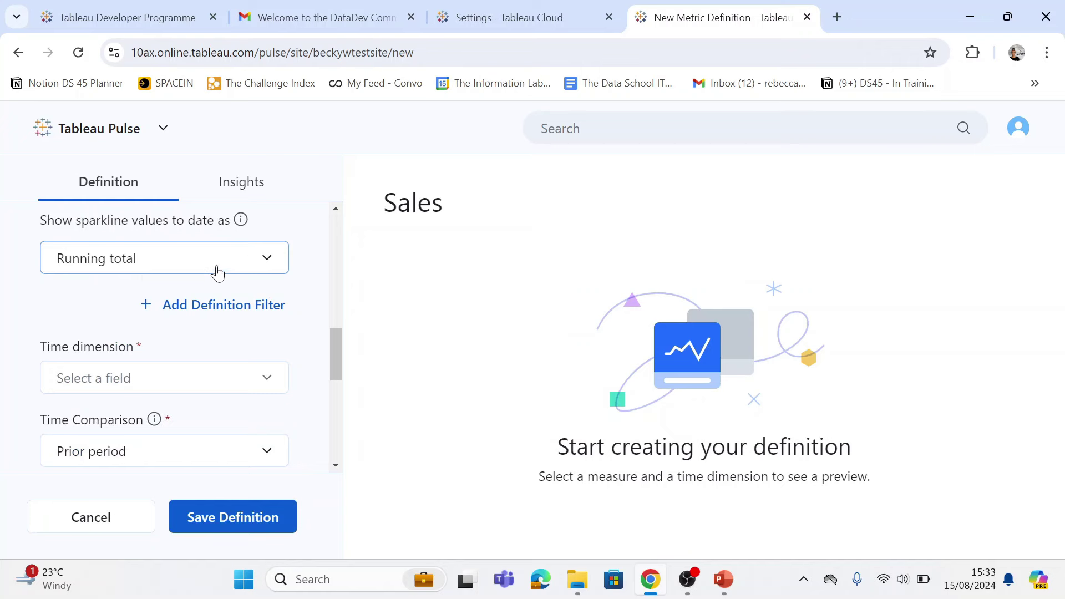
Step: Set Order Date as the metric's time dimension and expand the advanced time settings
left_click(111, 378)
left_click(109, 398)
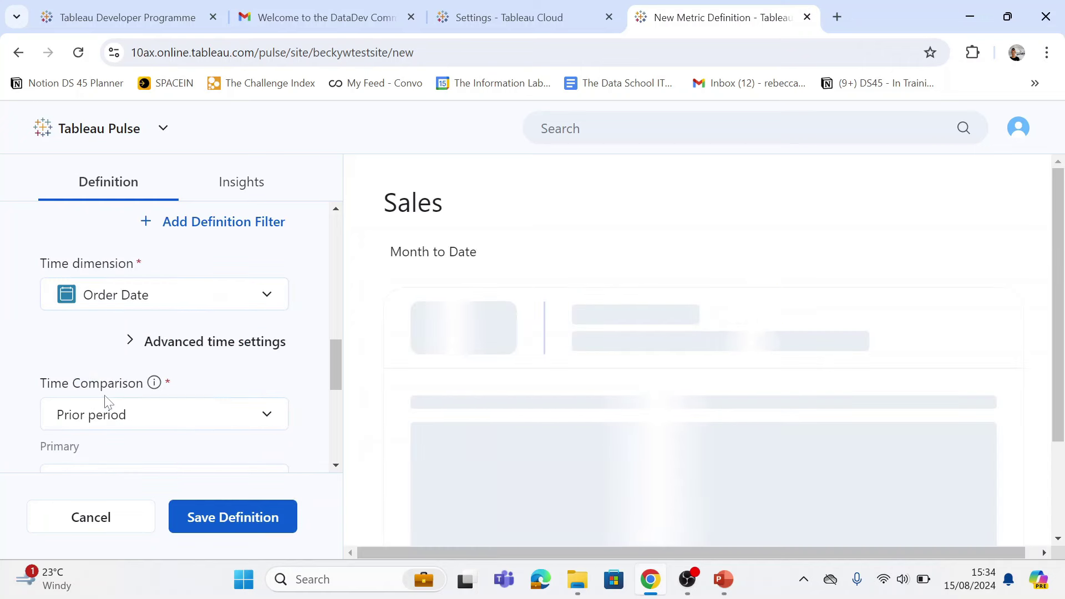
scroll(435, 309, "down", 1)
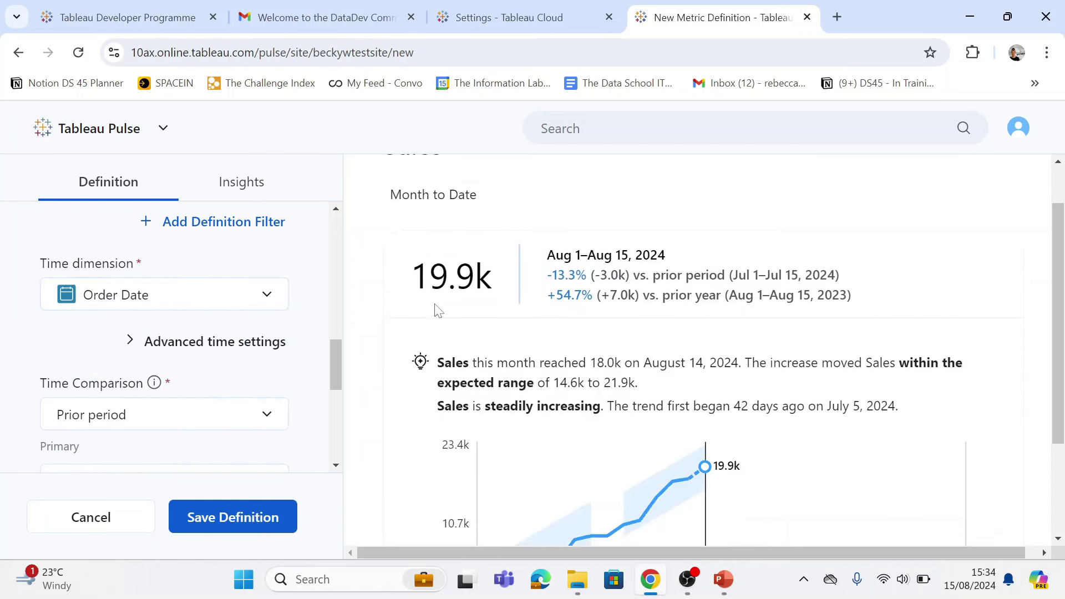
scroll(435, 309, "up", 1)
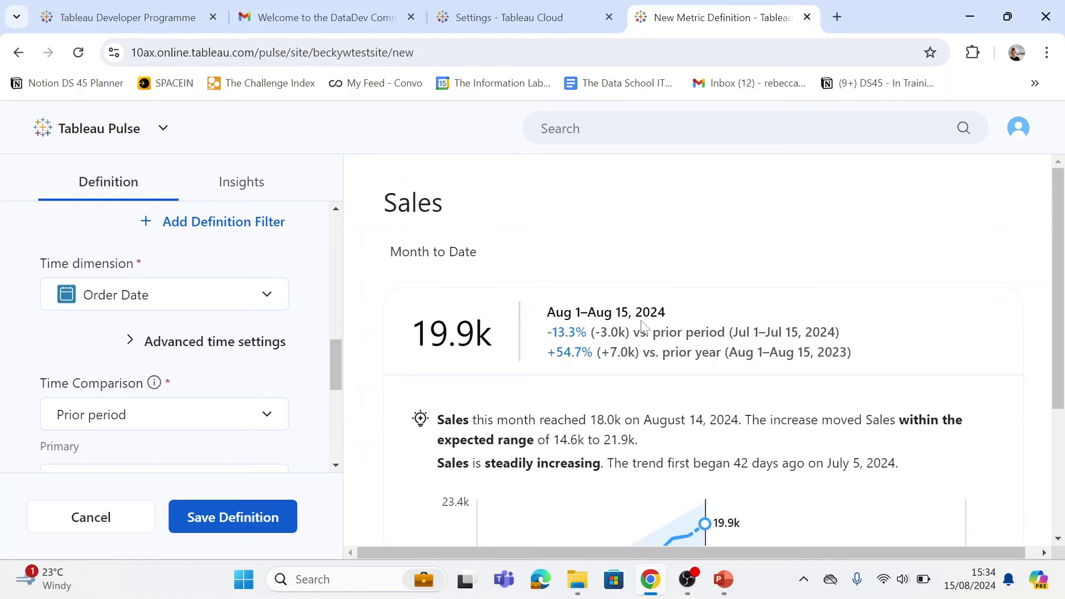
left_click(239, 344)
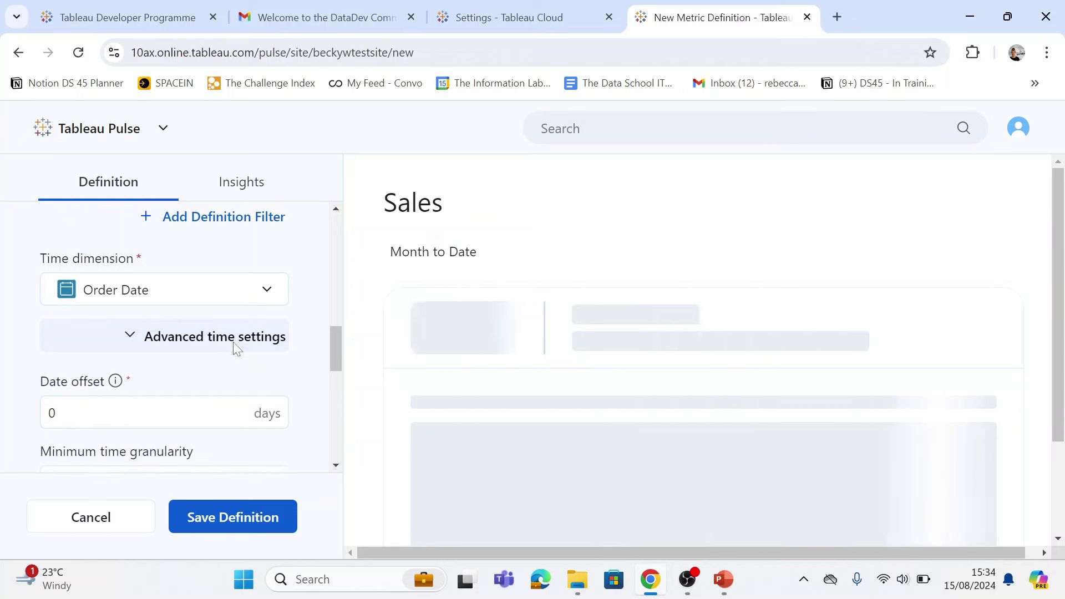
Step: Set the metric's minimum time granularity to Month in the advanced time settings
scroll(237, 350, "down", 1)
scroll(214, 355, "down", 1)
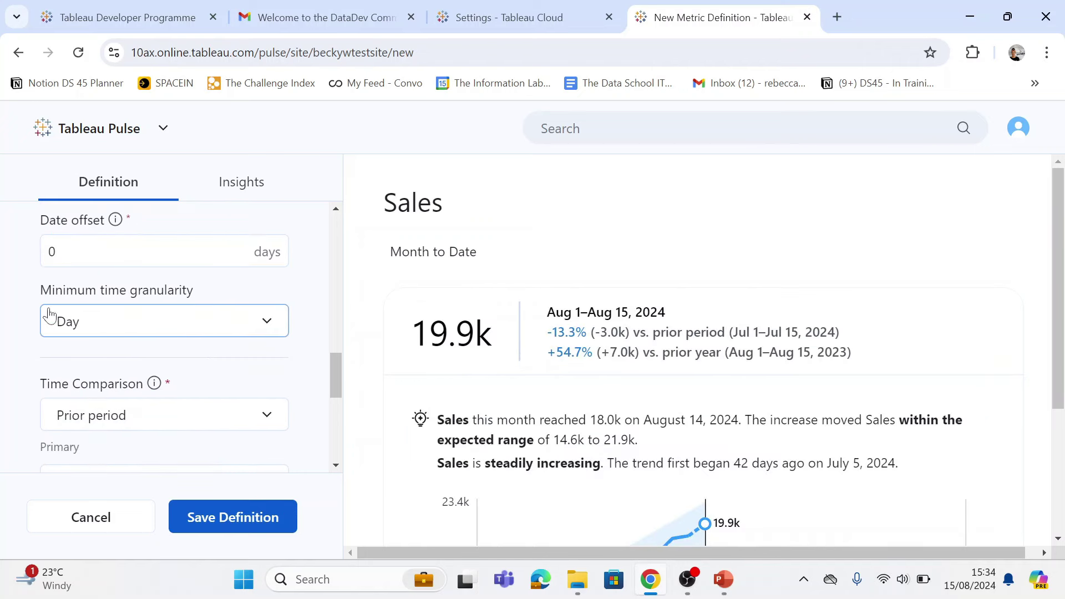
left_click(235, 321)
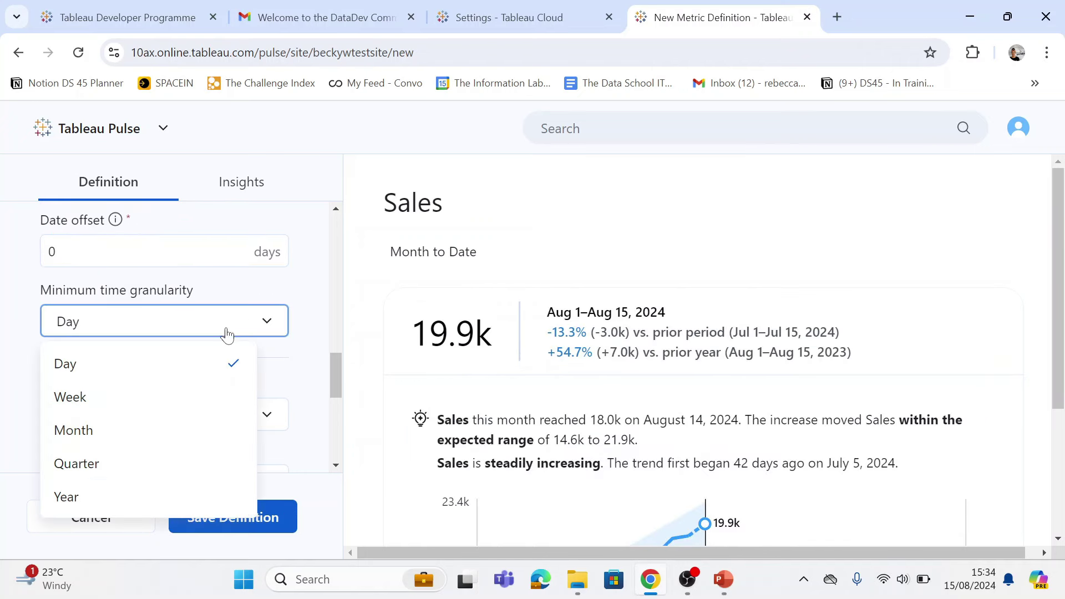
left_click(150, 432)
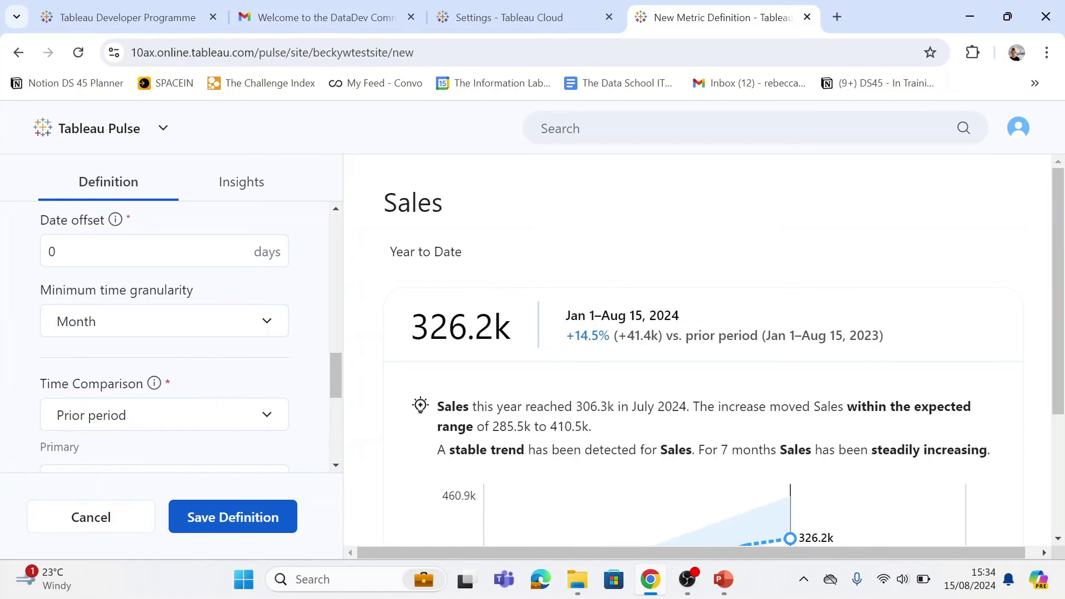
scroll(659, 428, "down", 3)
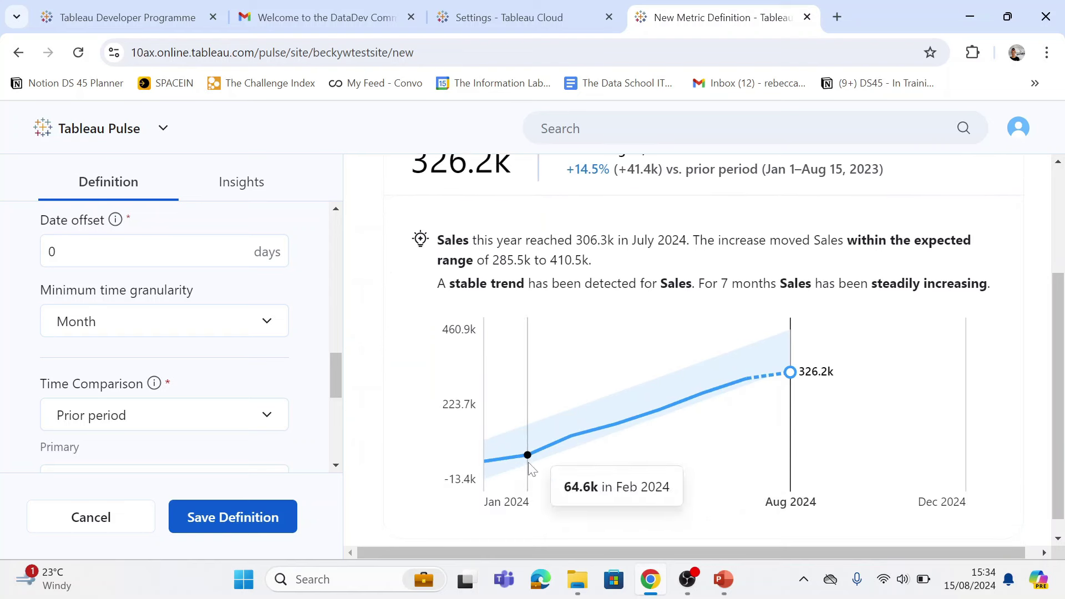
Step: Set the metric's primary time comparison to Prior year
scroll(223, 345, "down", 1)
left_click(222, 344)
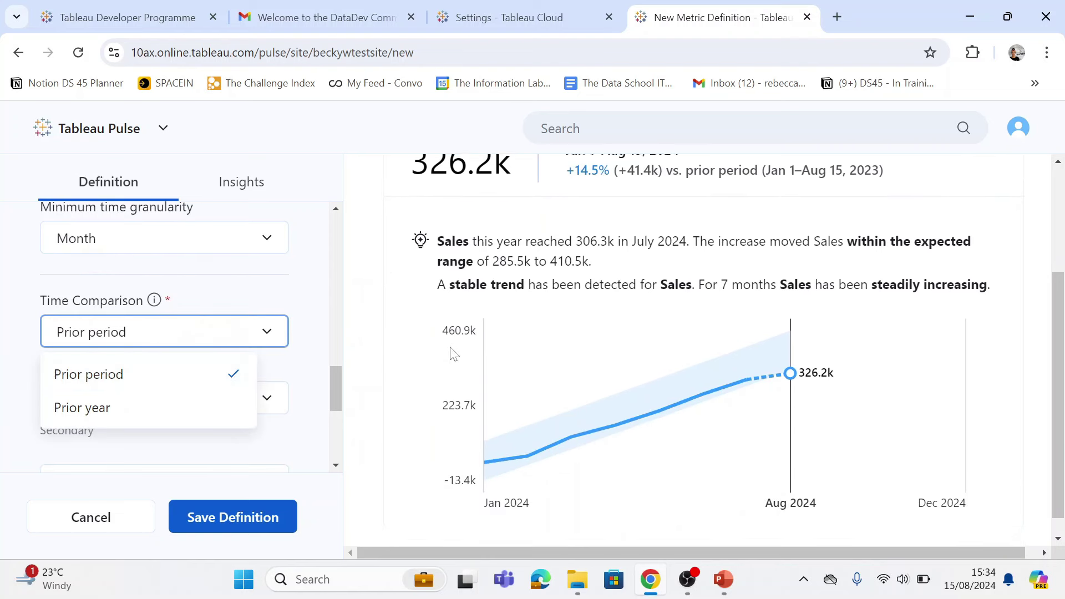
scroll(449, 353, "up", 2)
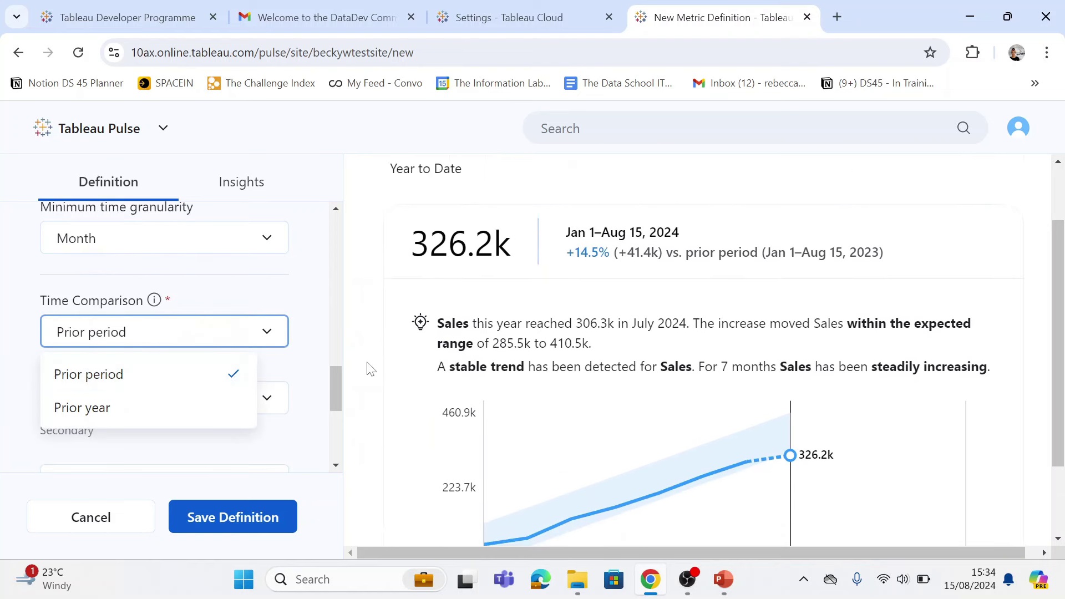
left_click(154, 417)
Step: Add State/Province and Sub-Category as adjustable metric filters for the definition
scroll(166, 389, "down", 3)
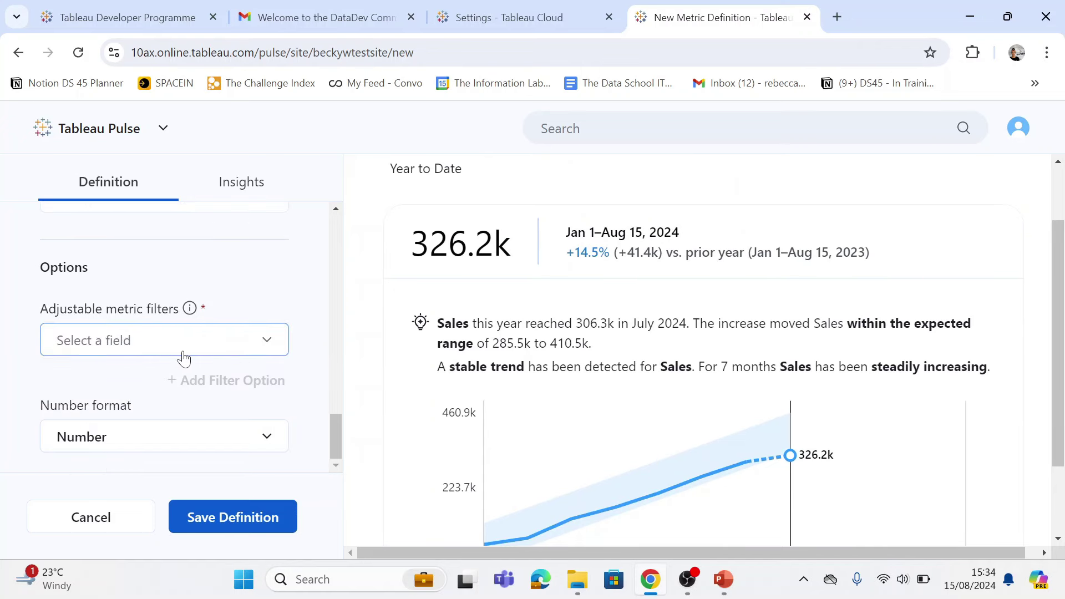
left_click(244, 348)
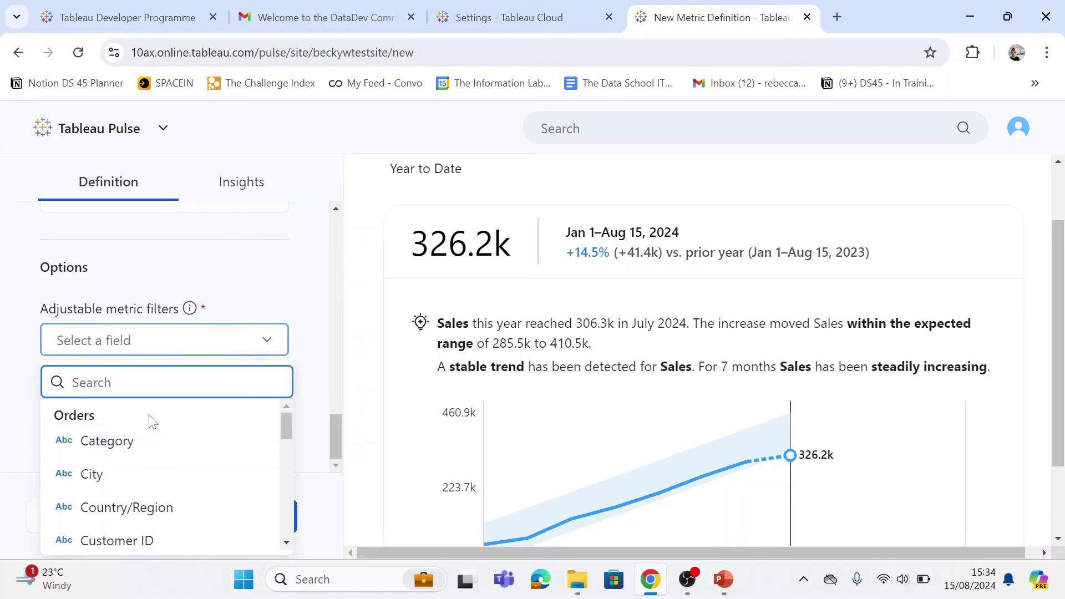
type("sal")
key("BackSpace")
key("BackSpace")
type("t")
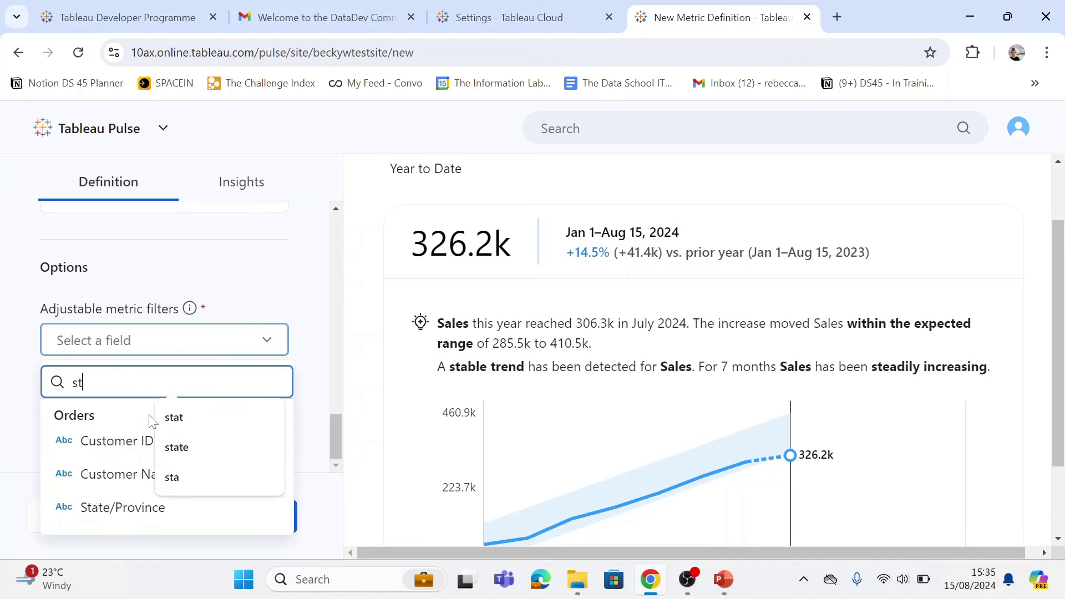
type("at")
left_click(122, 507)
type("subca")
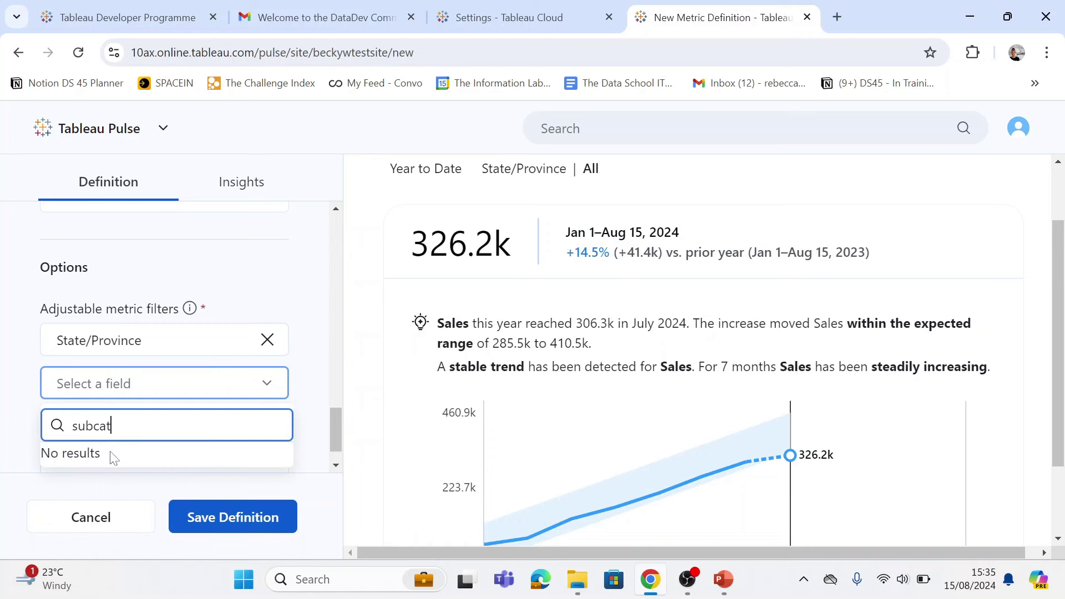
left_click(166, 453)
Step: Set the metric's number format to Currency
left_click(147, 450)
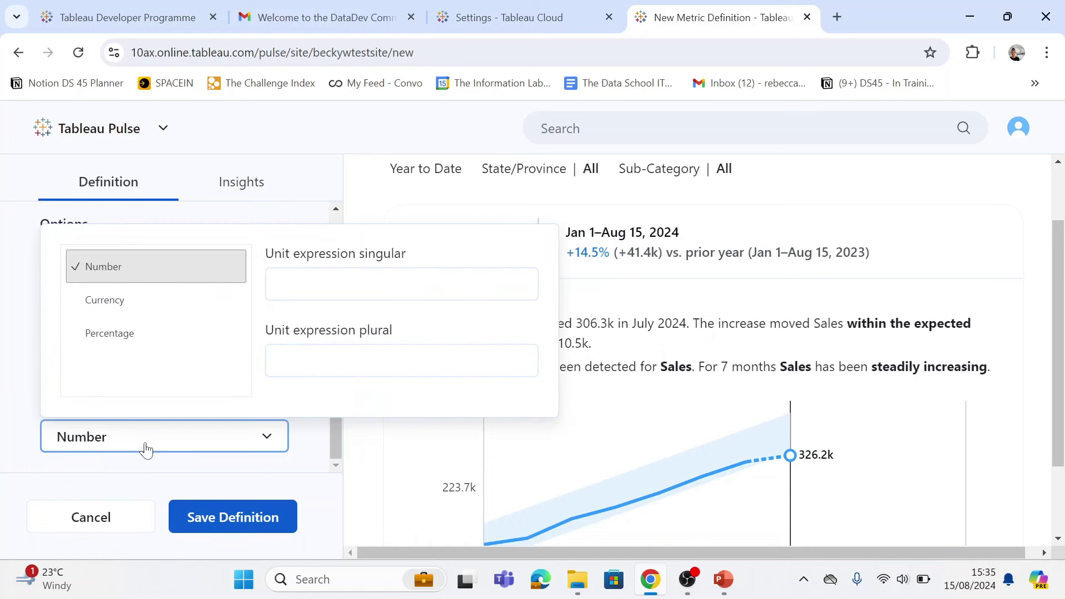
left_click(129, 308)
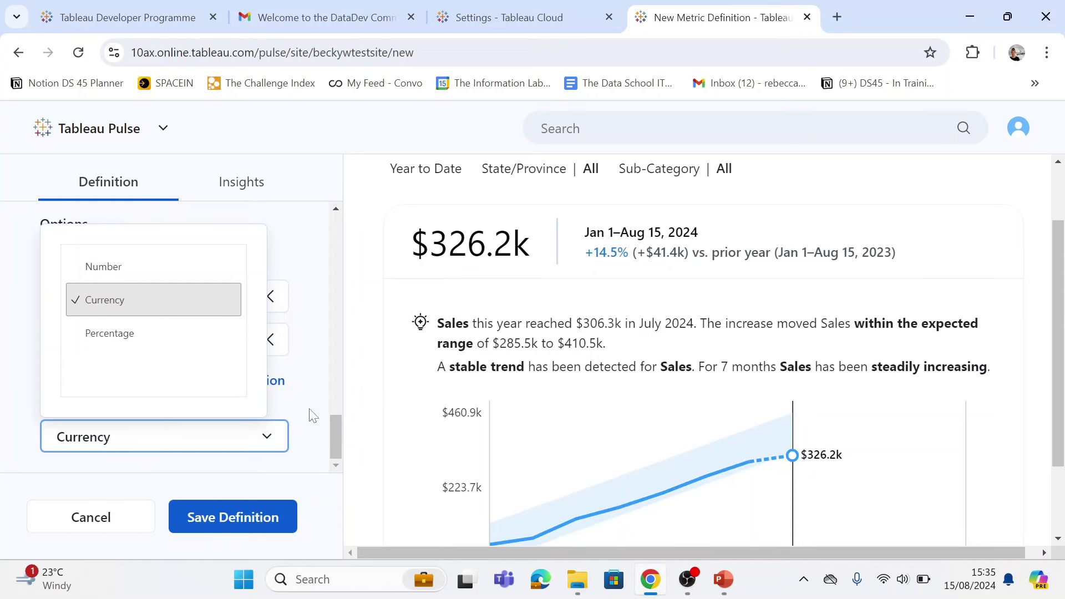
left_click(298, 403)
Step: In the metric's insight settings, mark a value going up as Favorable
scroll(297, 408, "up", 10)
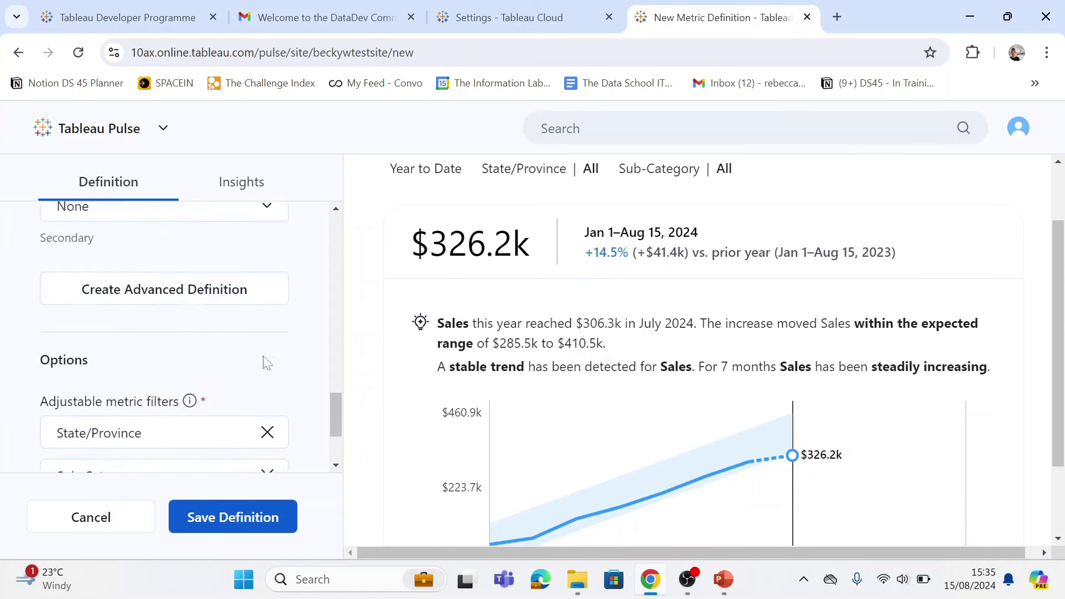
left_click(241, 192)
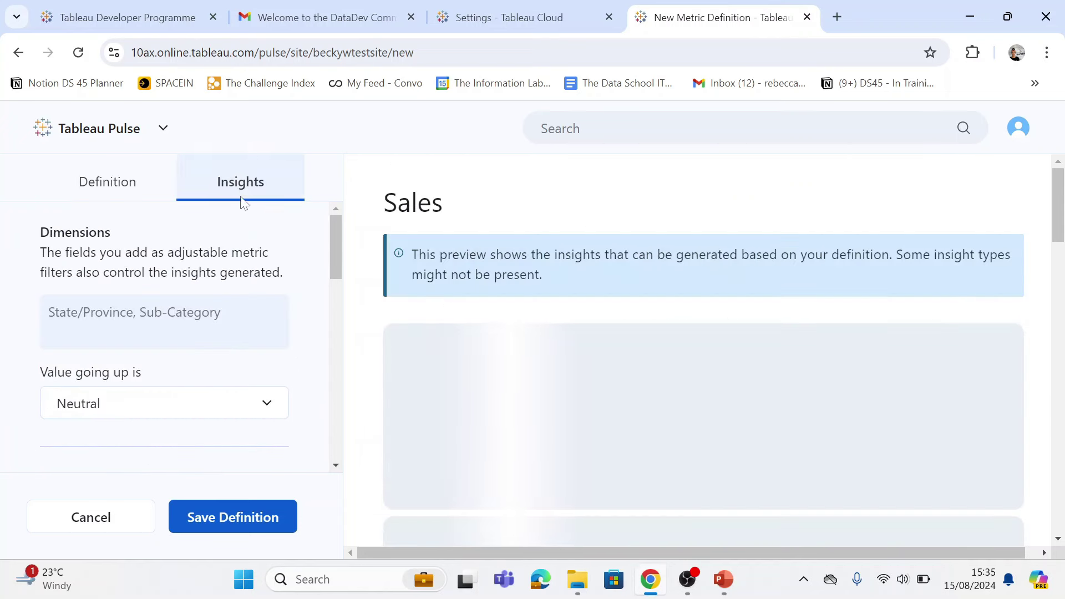
scroll(230, 267, "down", 2)
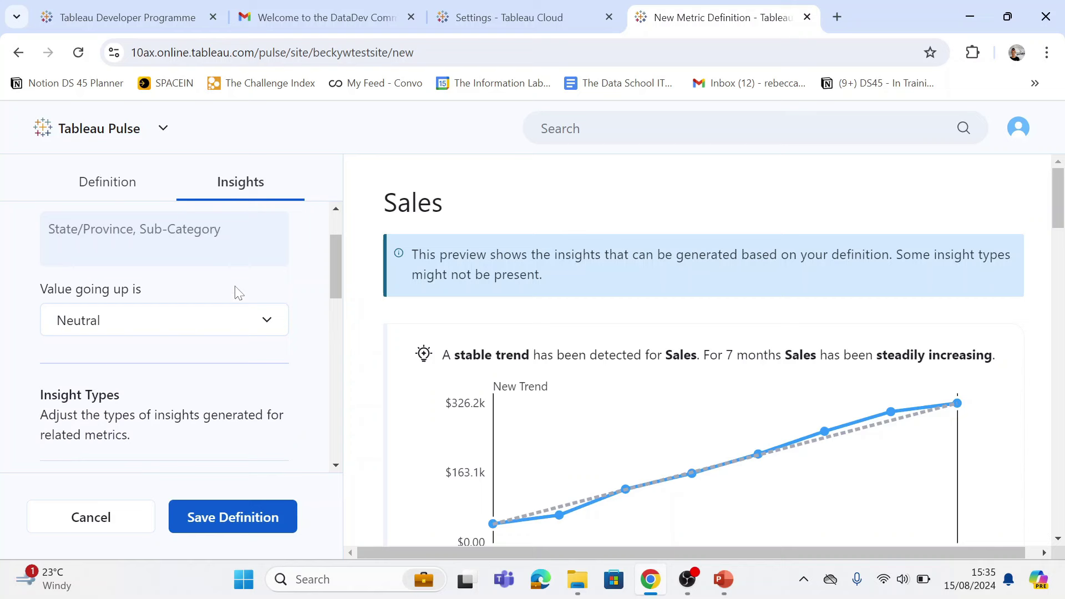
left_click(177, 319)
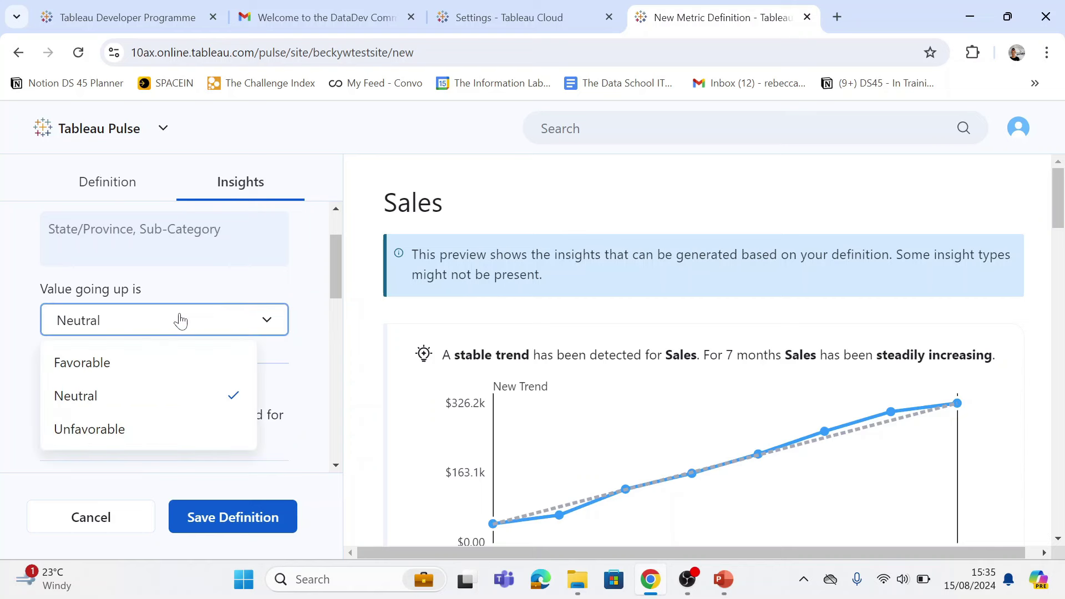
left_click(132, 369)
Step: Set Order ID as the record identifier for record-level outliers and try to save the definition
scroll(248, 366, "down", 4)
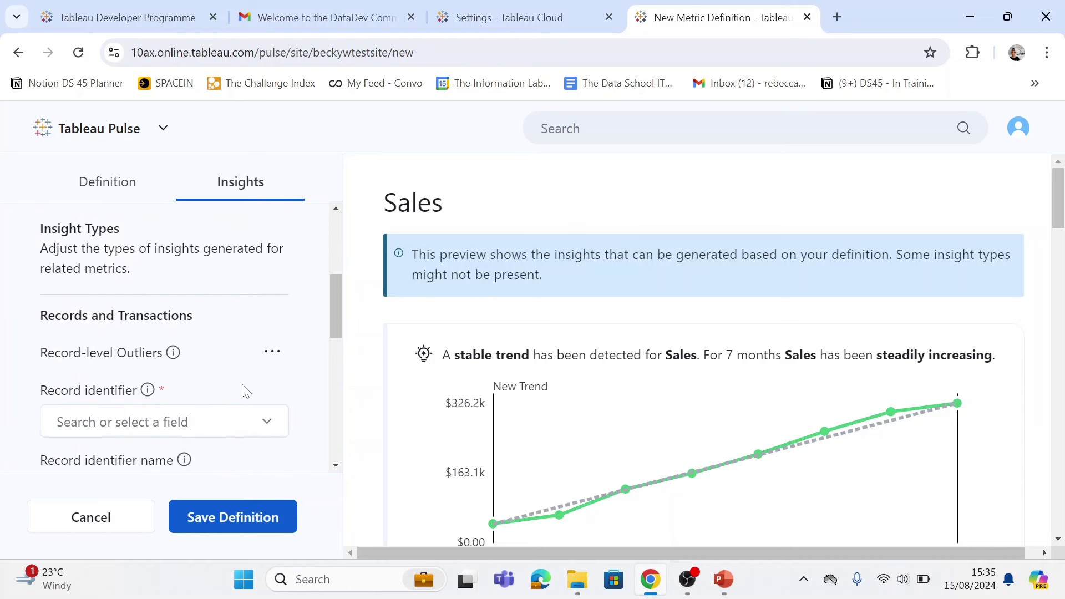
scroll(76, 338, "down", 2)
scroll(79, 295, "up", 2)
scroll(159, 382, "down", 2)
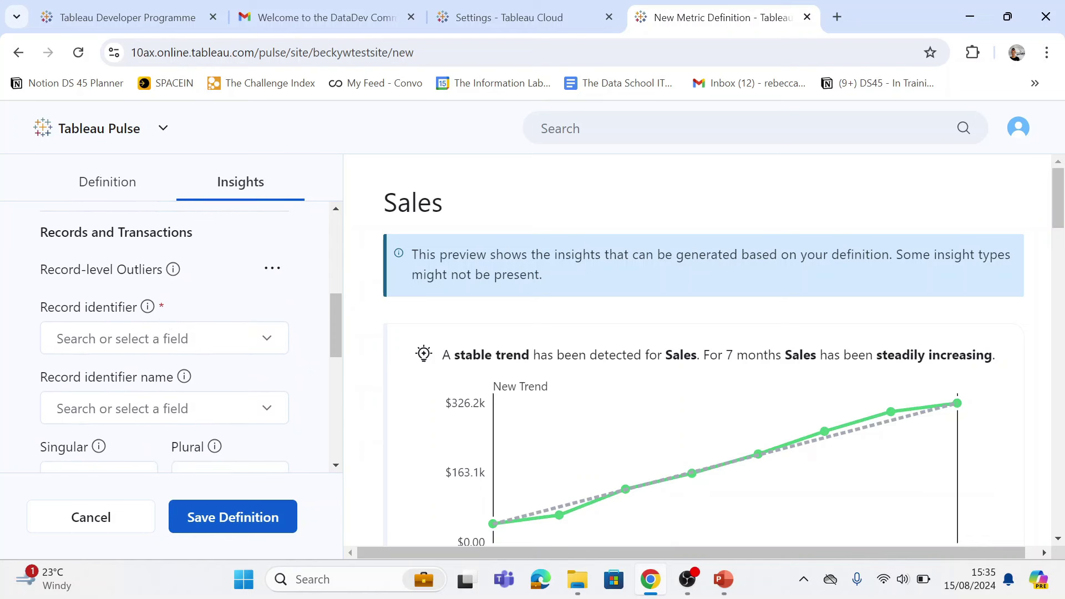
mouse_move(149, 315)
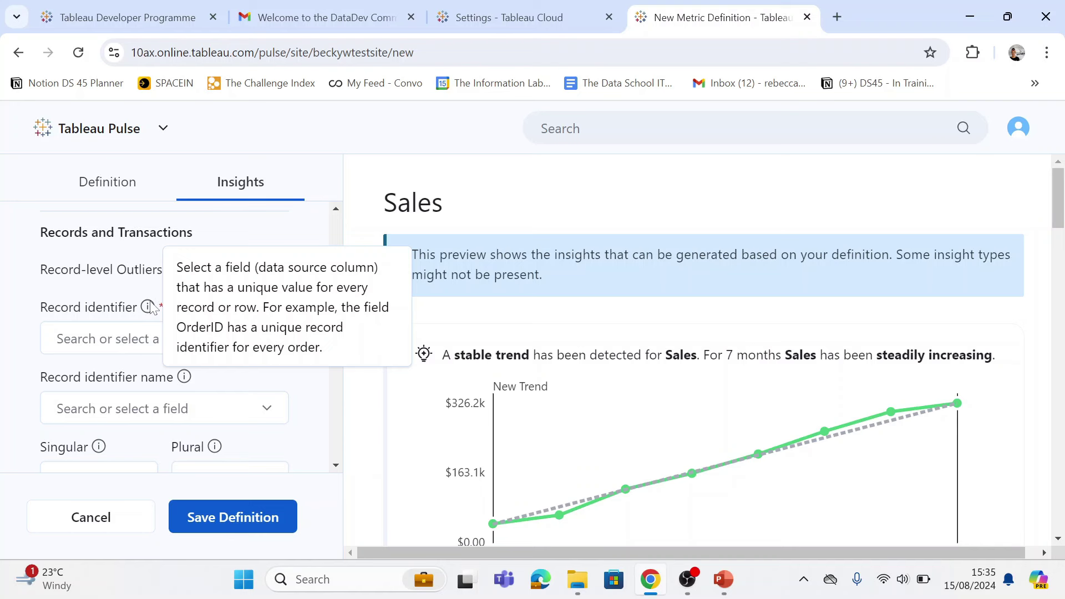
left_click(149, 340)
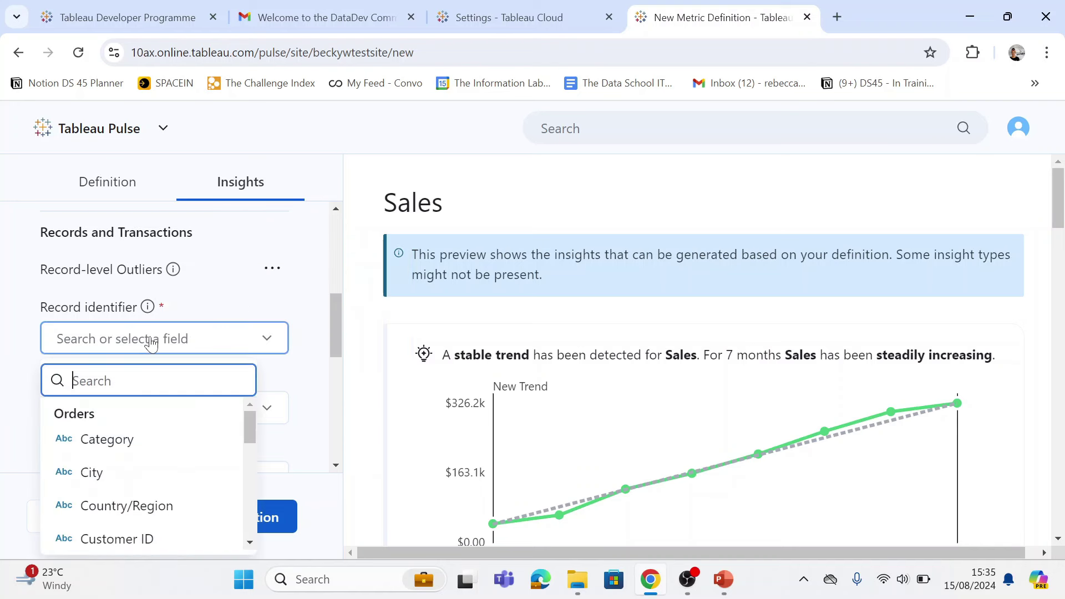
type("order")
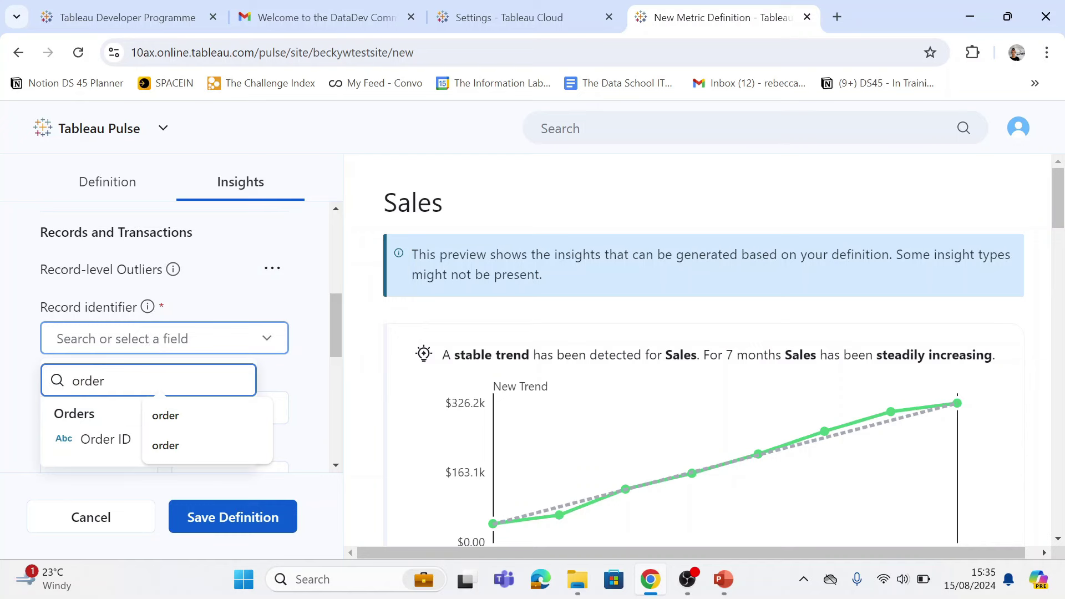
left_click(115, 439)
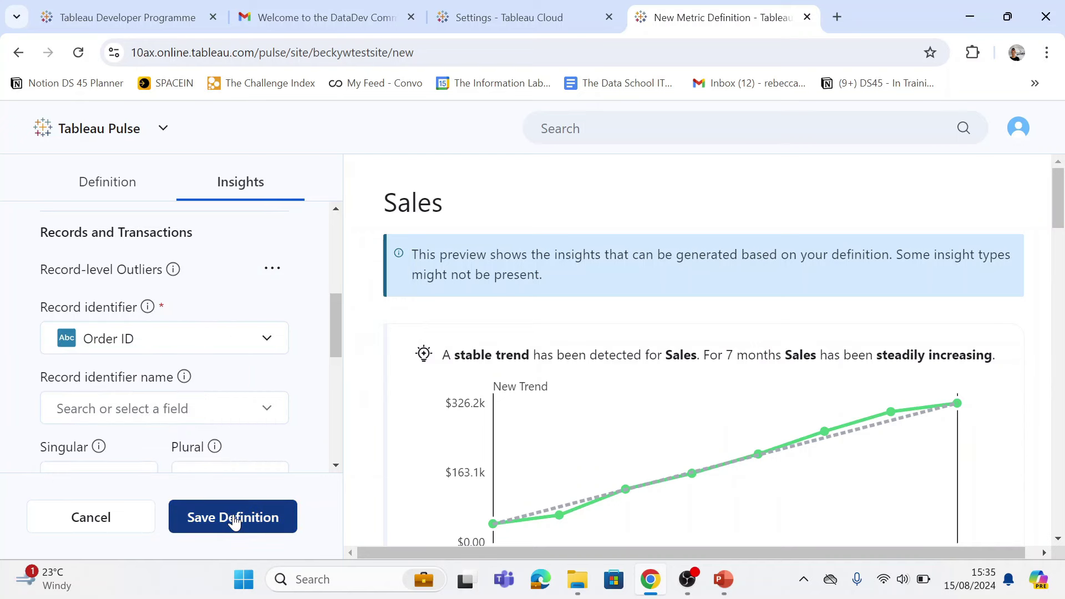
left_click(235, 520)
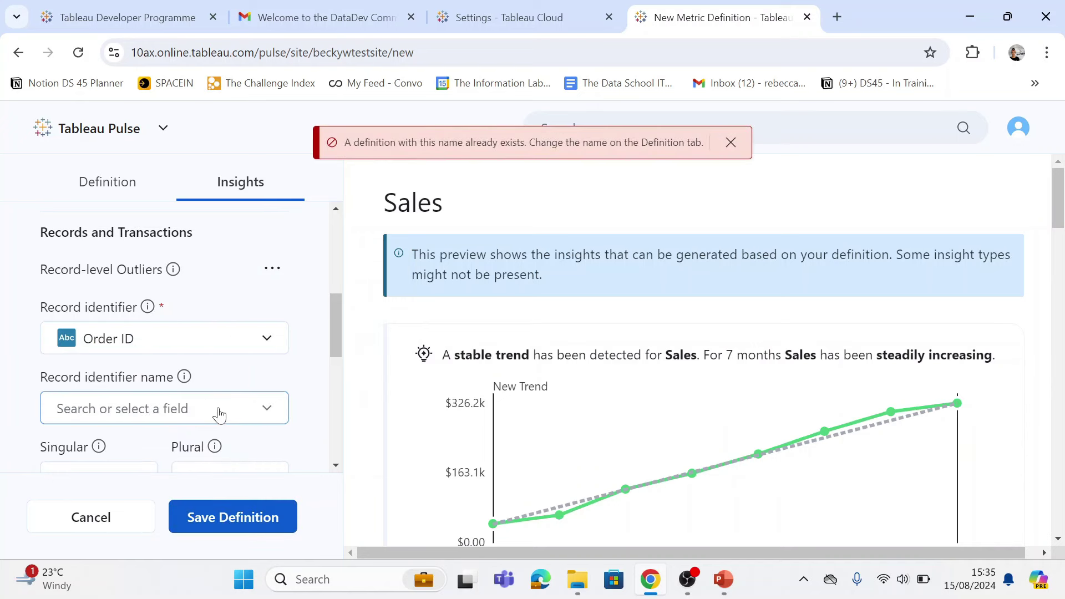
Step: Rename the metric definition as Running Total Sales and save it
scroll(262, 361, "up", 4)
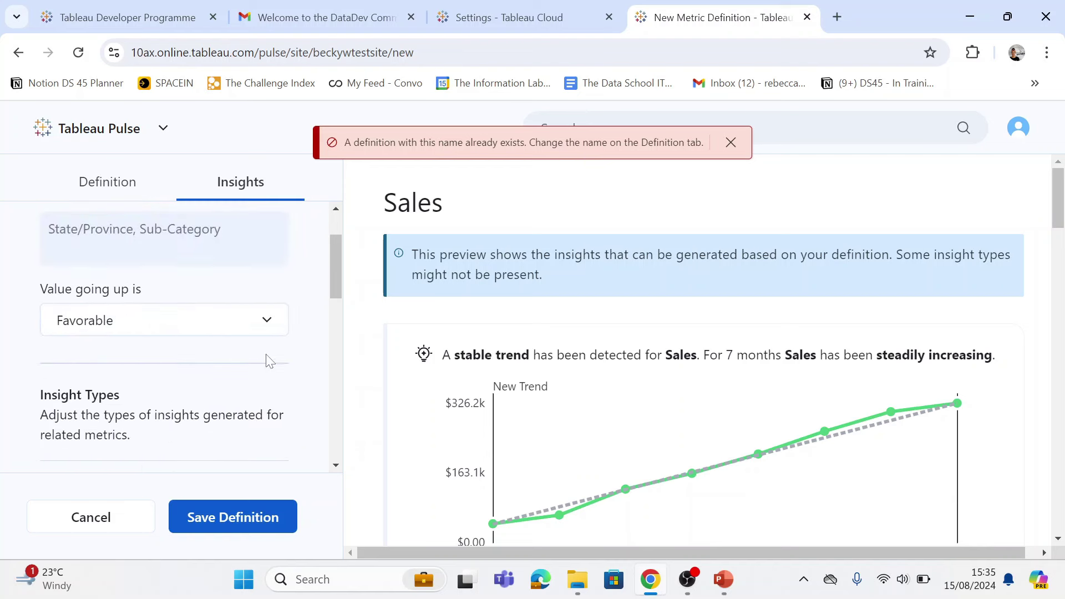
scroll(268, 360, "up", 3)
left_click(119, 189)
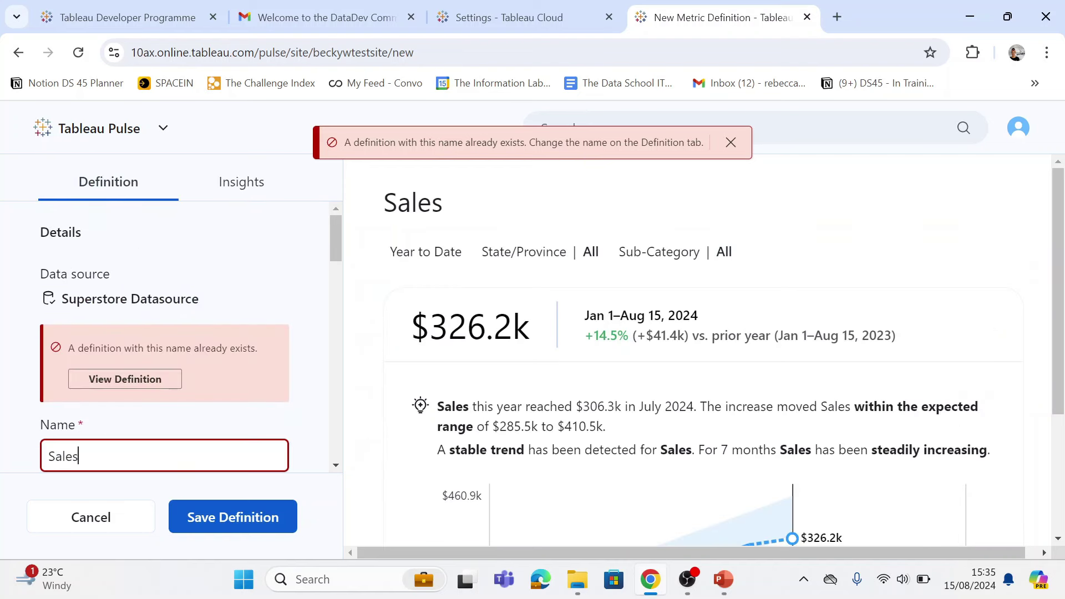
left_click(55, 456)
key("BackSpace")
type("Running T")
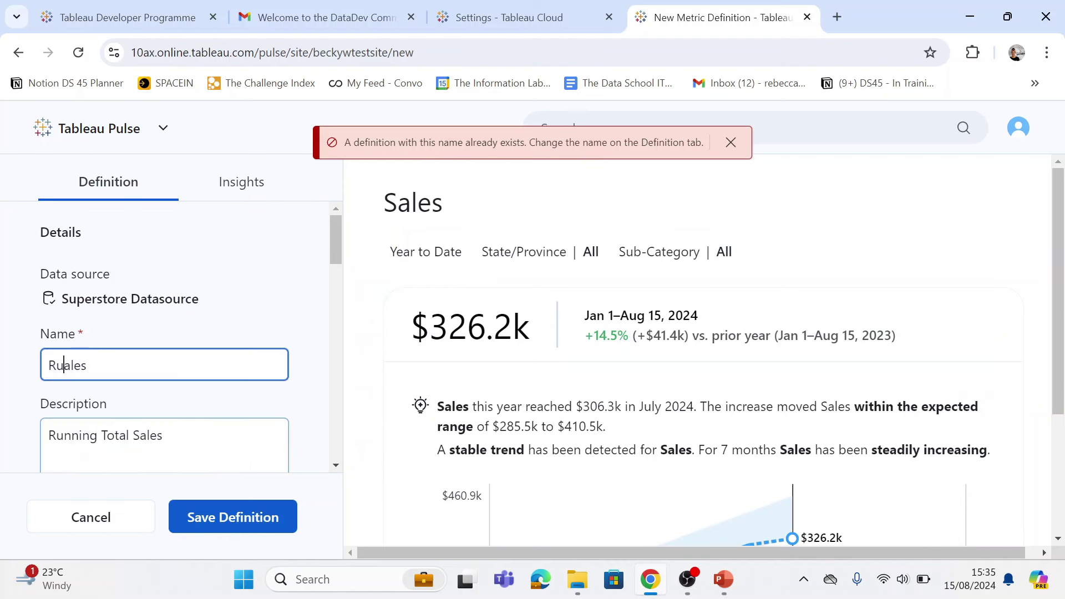
type("otal S")
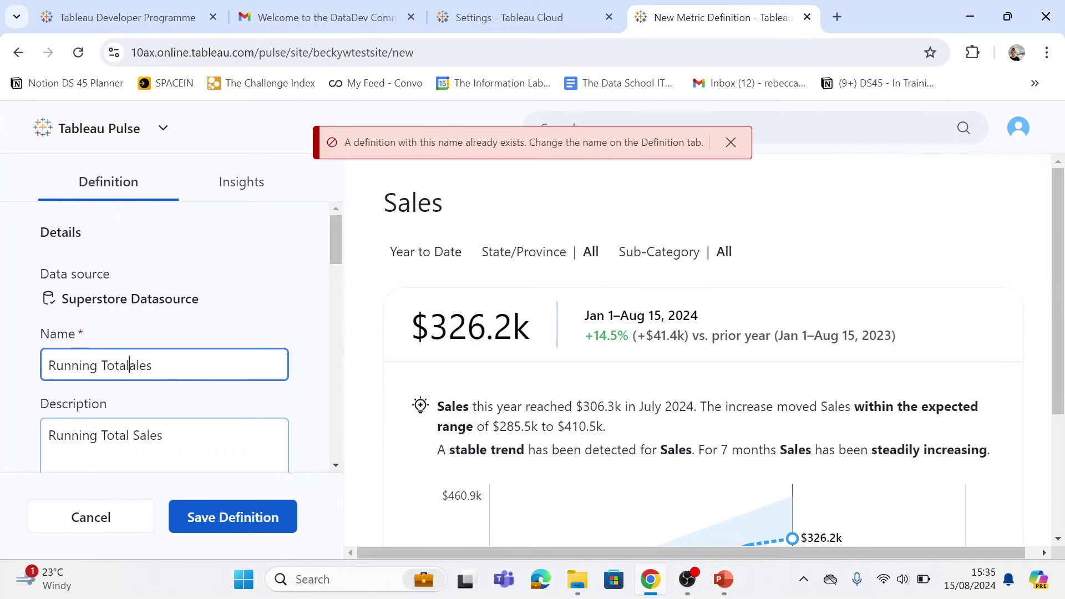
left_click(198, 514)
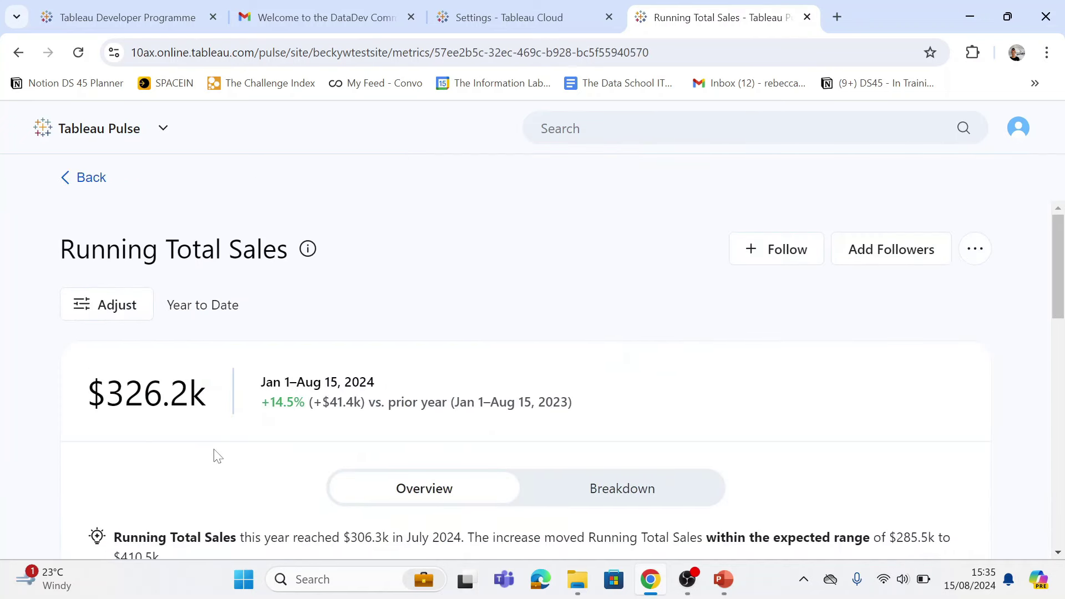
Step: Examine the metric overview: its comparison with the prior year, the written trend insights and the year-to-date chart
scroll(307, 309, "down", 2)
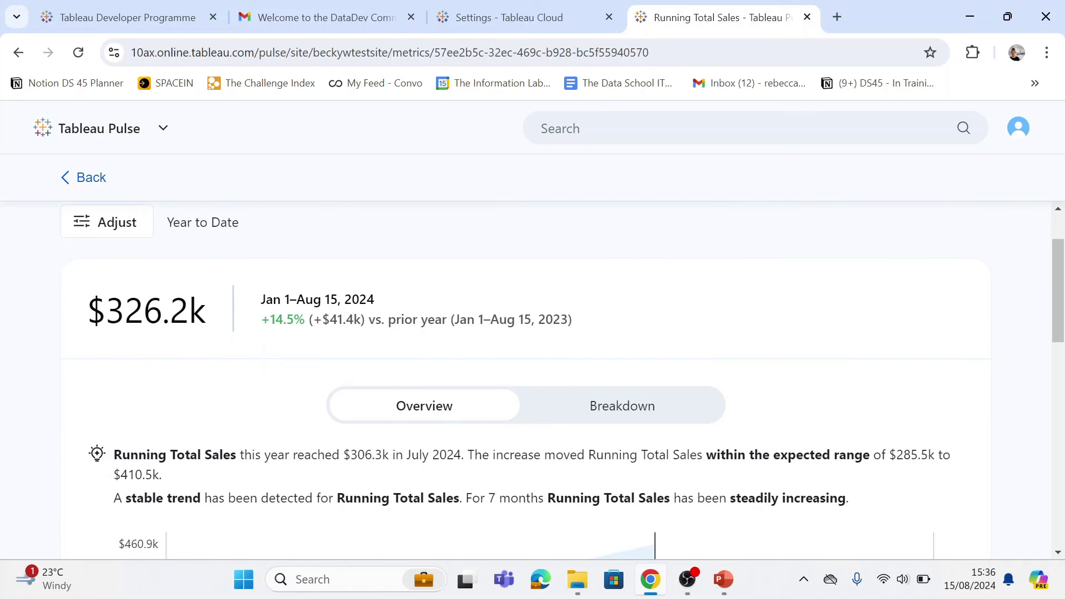
left_click_drag(261, 319, 611, 321)
left_click(613, 323)
scroll(614, 322, "down", 2)
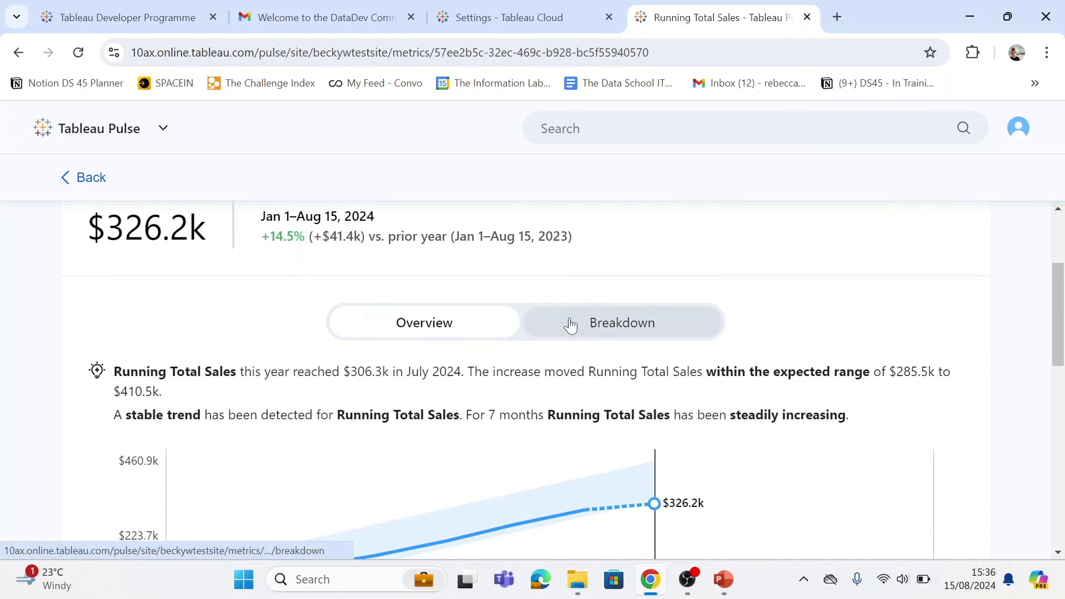
scroll(570, 321, "down", 2)
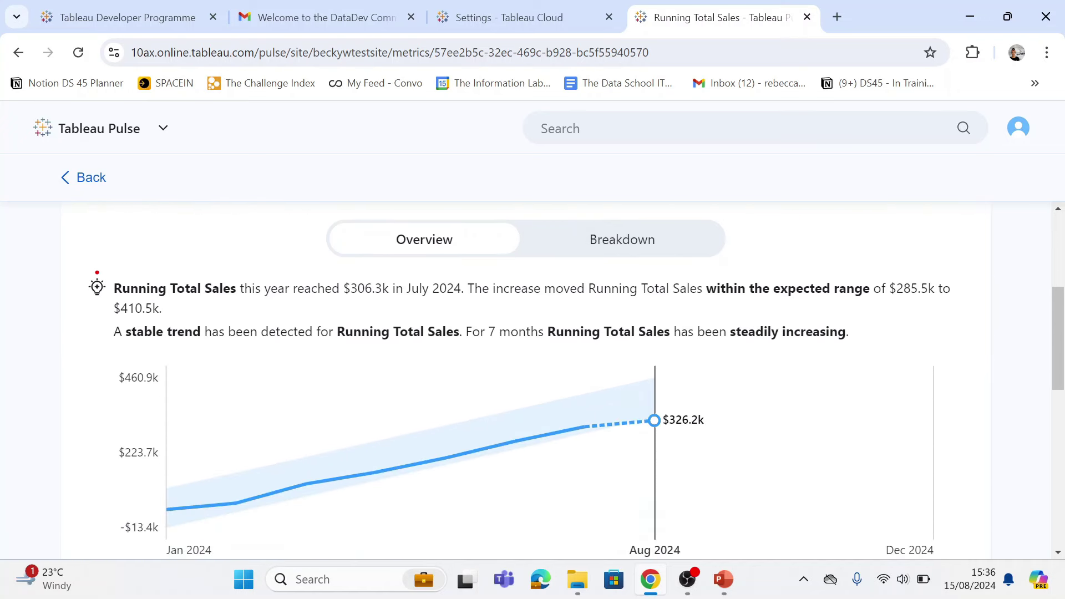
mouse_move(83, 265)
left_mouse_down()
mouse_move(90, 288)
mouse_move(451, 346)
mouse_move(963, 339)
left_mouse_up()
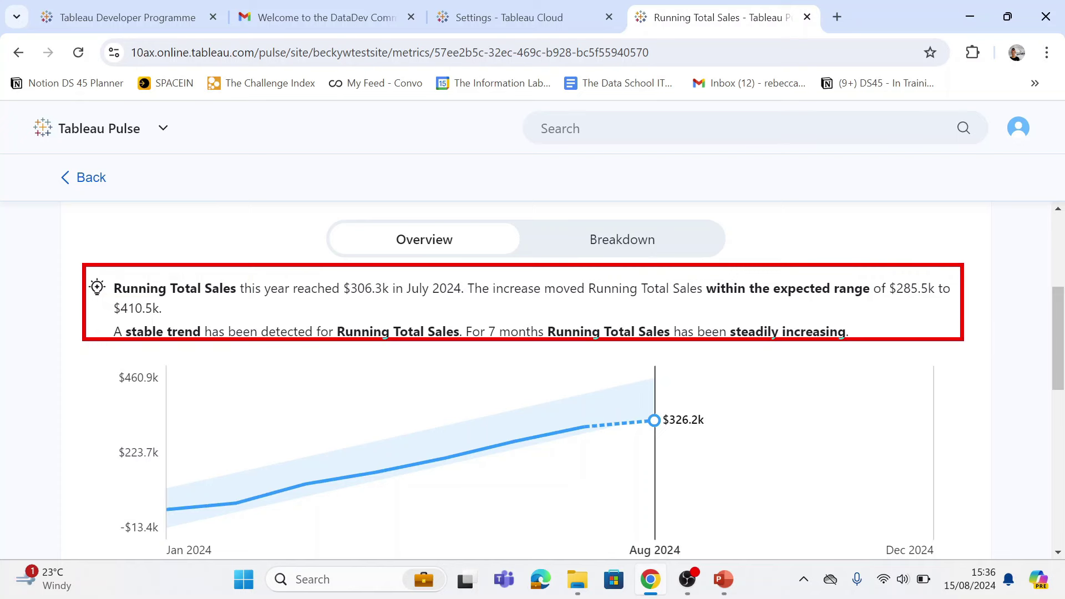
scroll(578, 384, "down", 2)
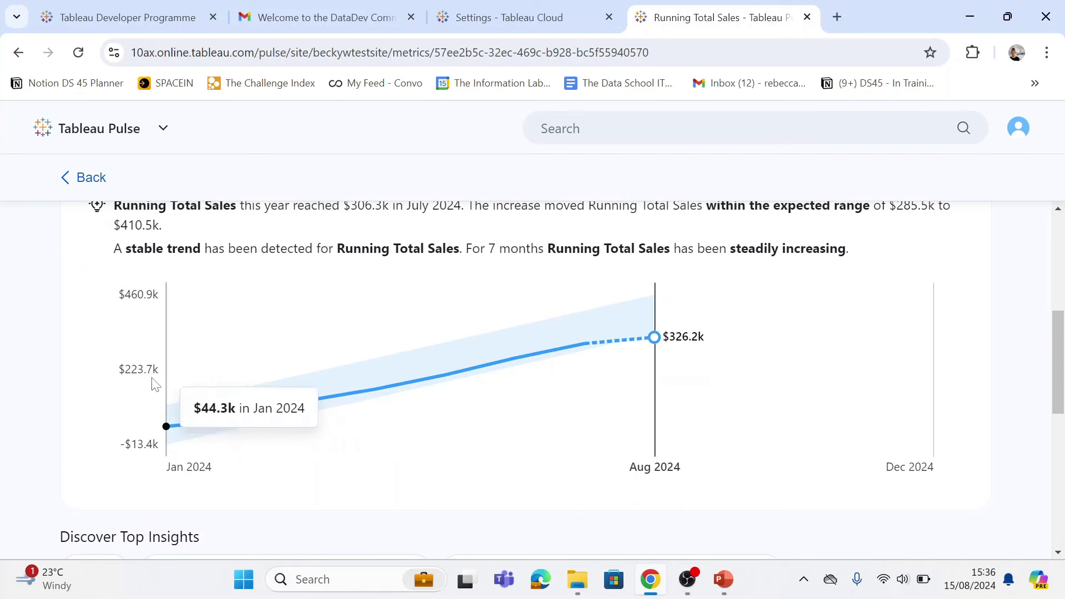
scroll(658, 381, "up", 2)
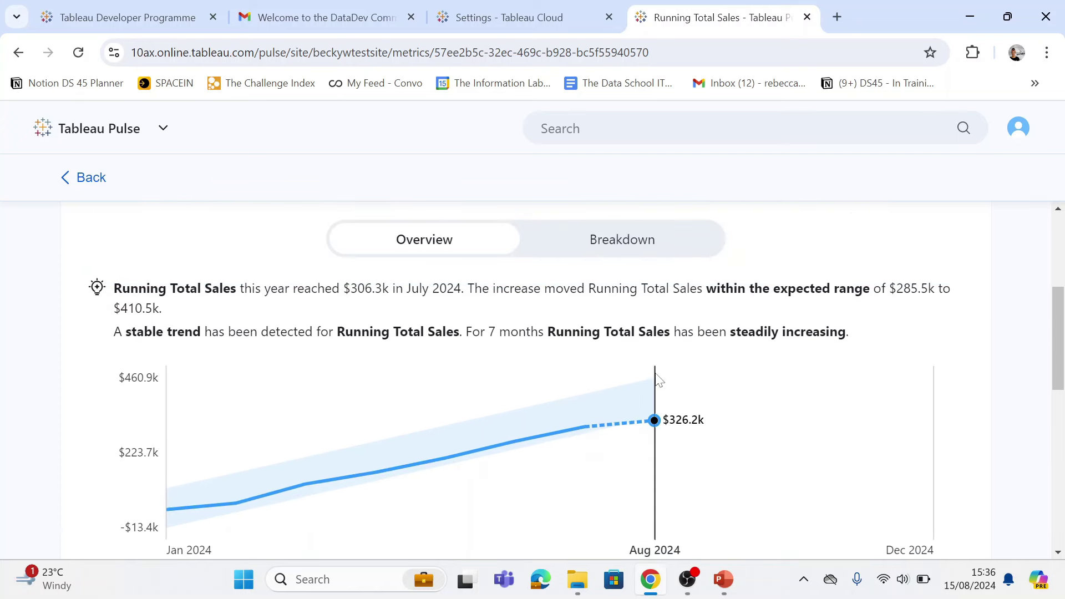
Step: Show the Running Total Sales breakdown by State/Province and examine its bars
left_click(613, 247)
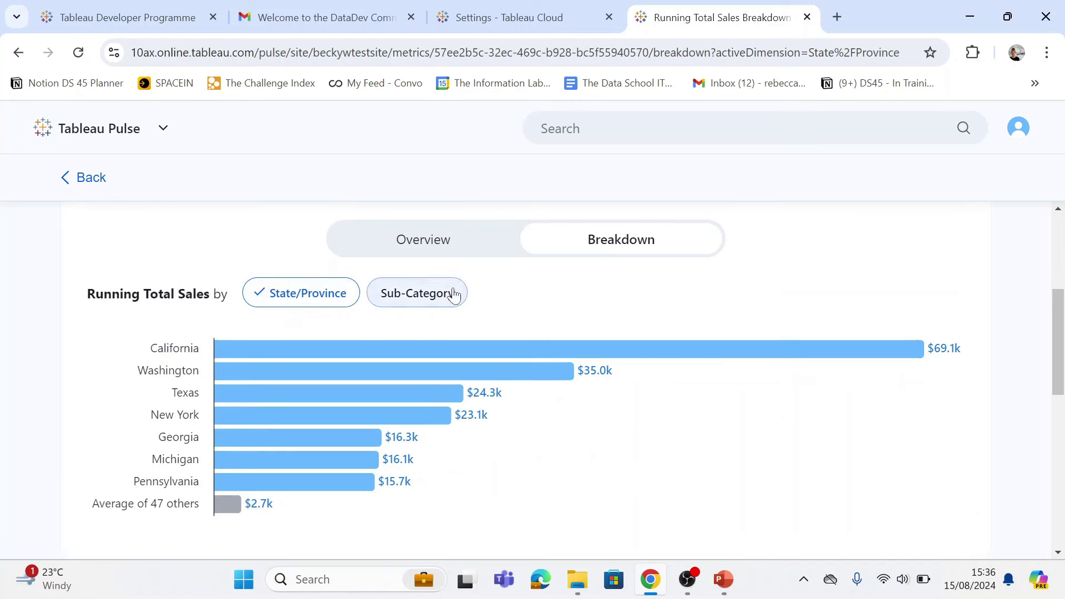
scroll(347, 353, "down", 1)
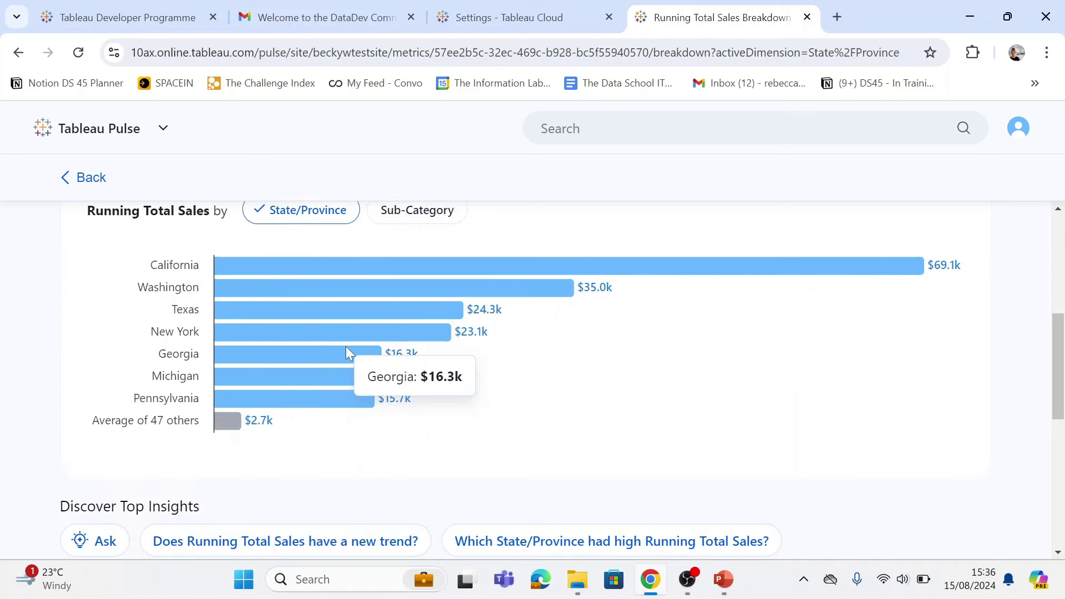
Step: Ask the suggested insight question about which State/Province had high Running Total Sales and review the answer
scroll(346, 353, "down", 3)
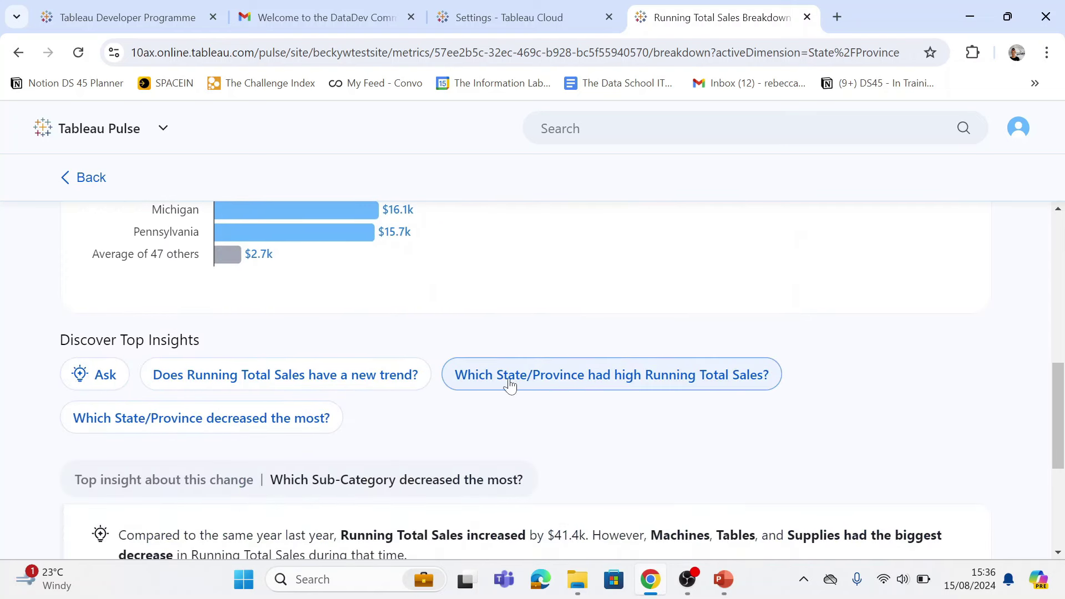
scroll(566, 385, "down", 1)
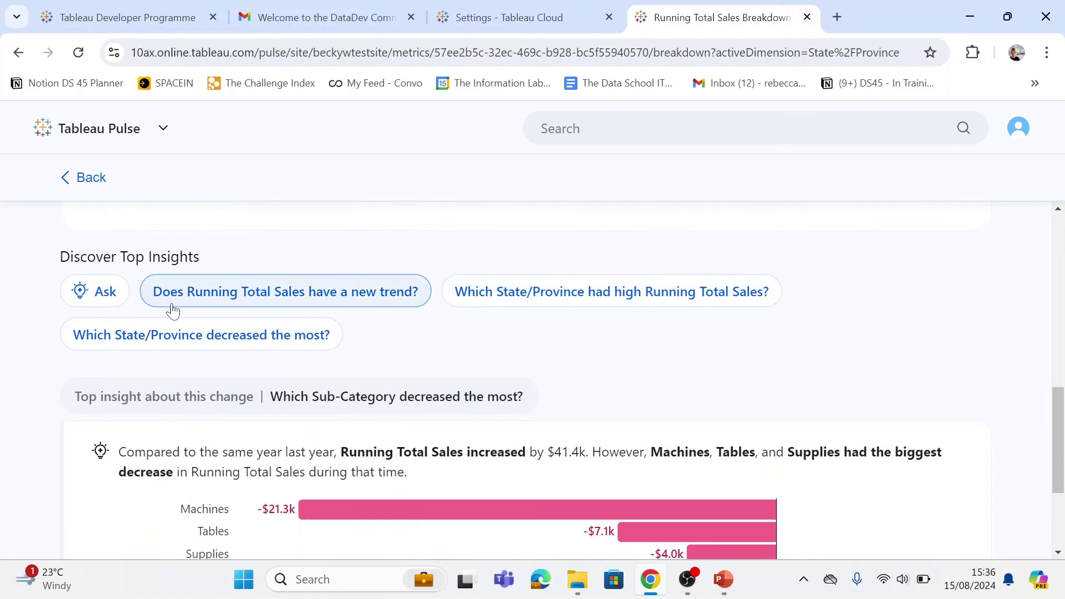
left_click(513, 300)
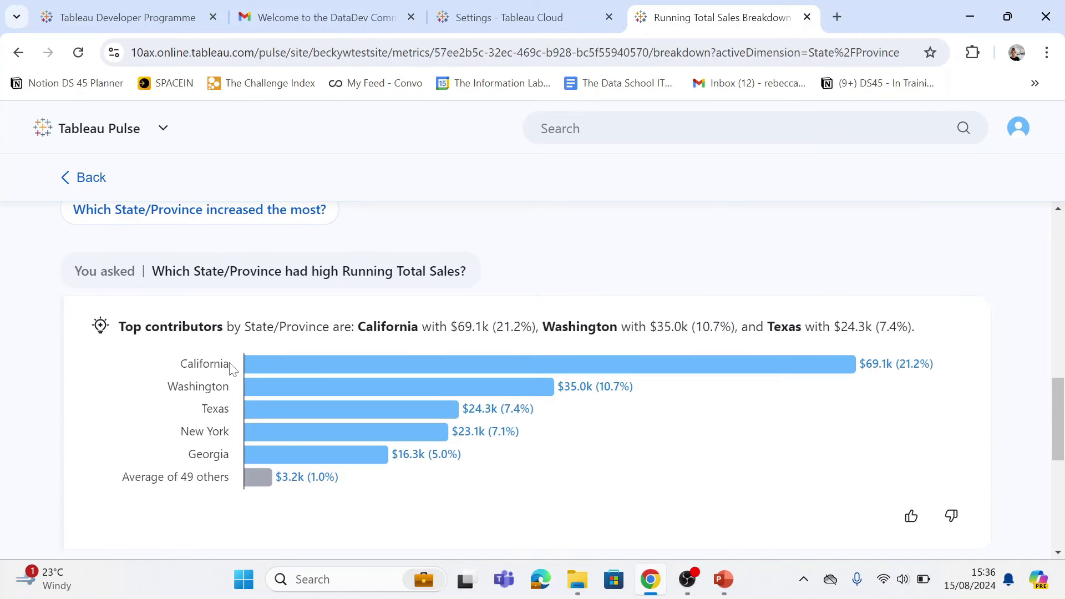
scroll(275, 409, "down", 3)
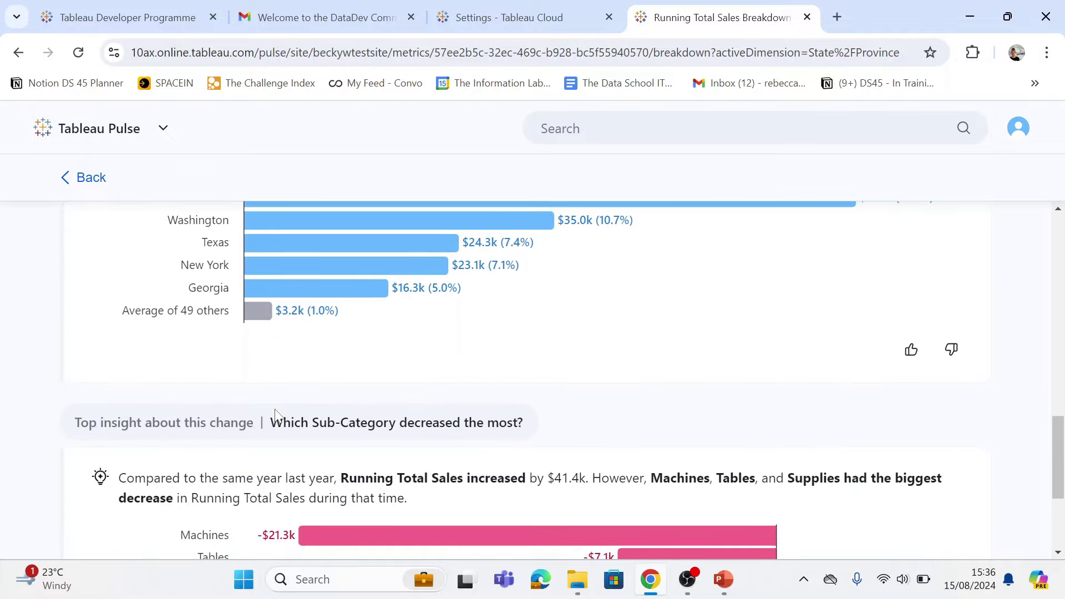
Step: Go back from the metric's page and dismiss the data source selection for a new metric definition
scroll(276, 411, "up", 10)
left_click(89, 179)
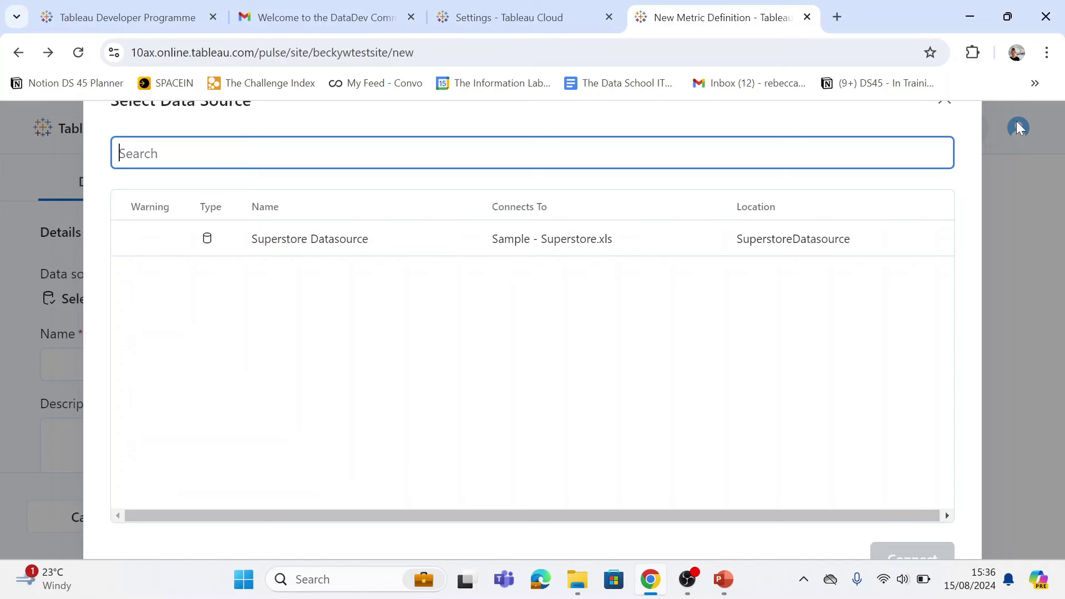
left_click(945, 102)
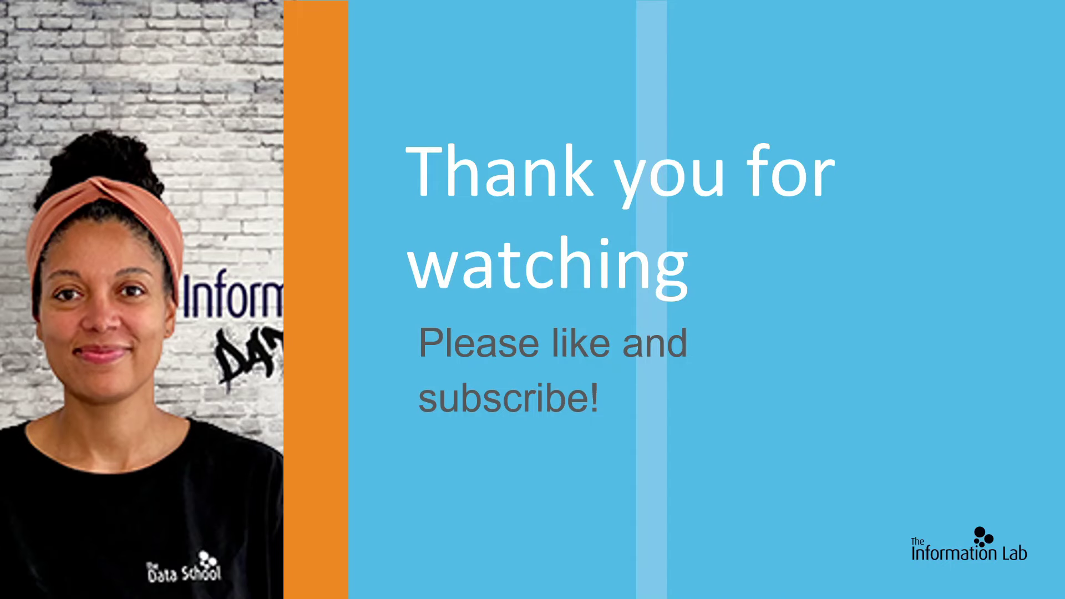